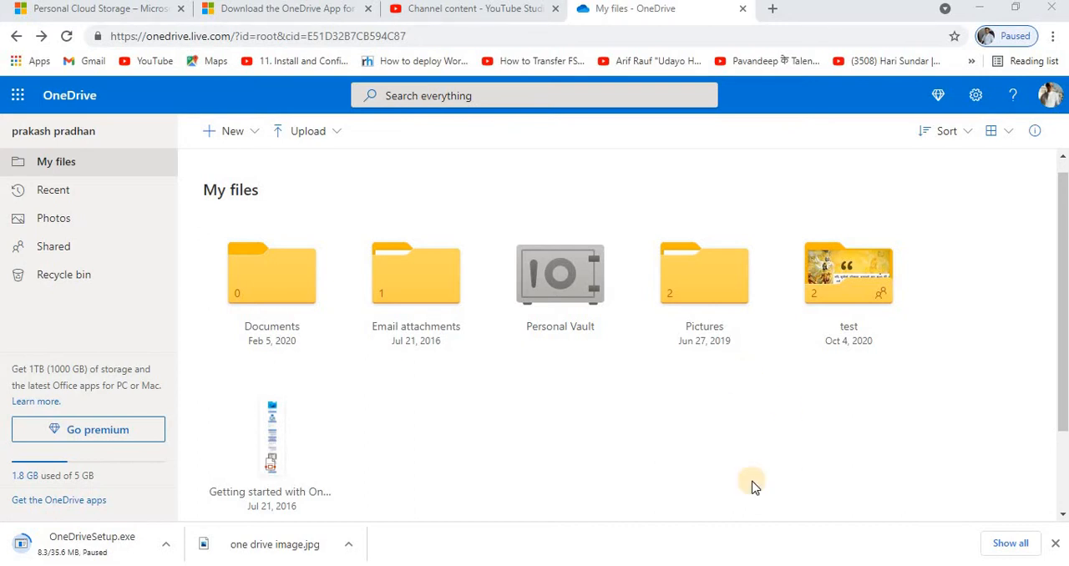
Switch to the test folder in File Explorer and examine its path, C:\Users\Dell\OneDrive\test.
mouse_move(655, 560)
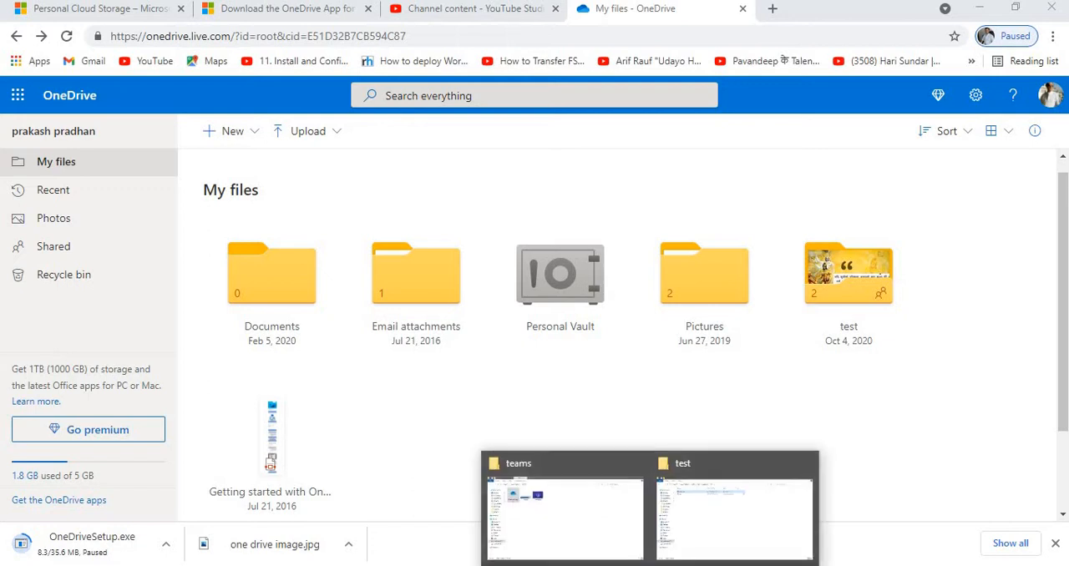
left_click(697, 514)
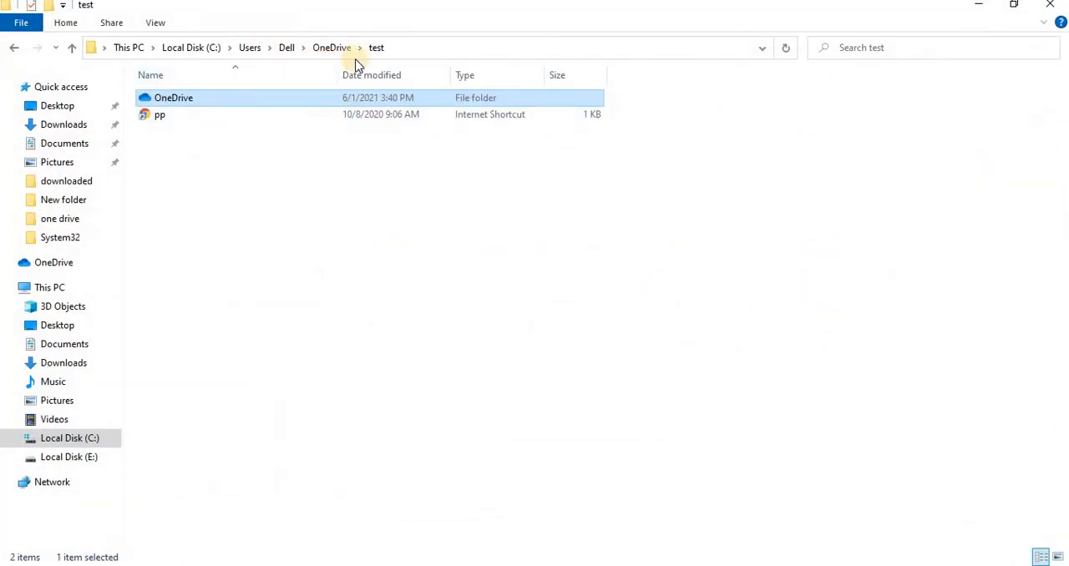
left_click(459, 46)
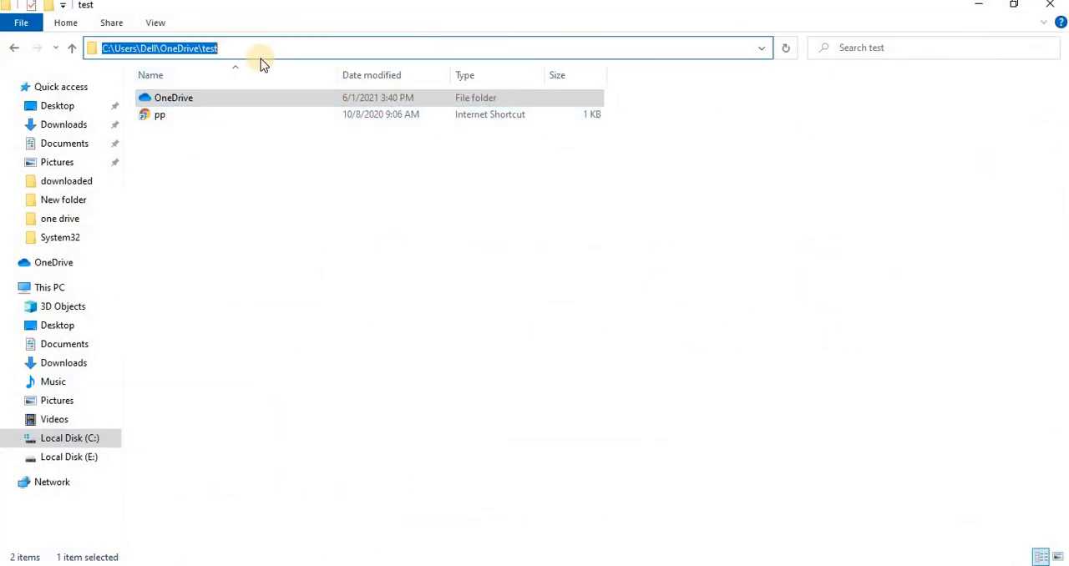
left_click(151, 49)
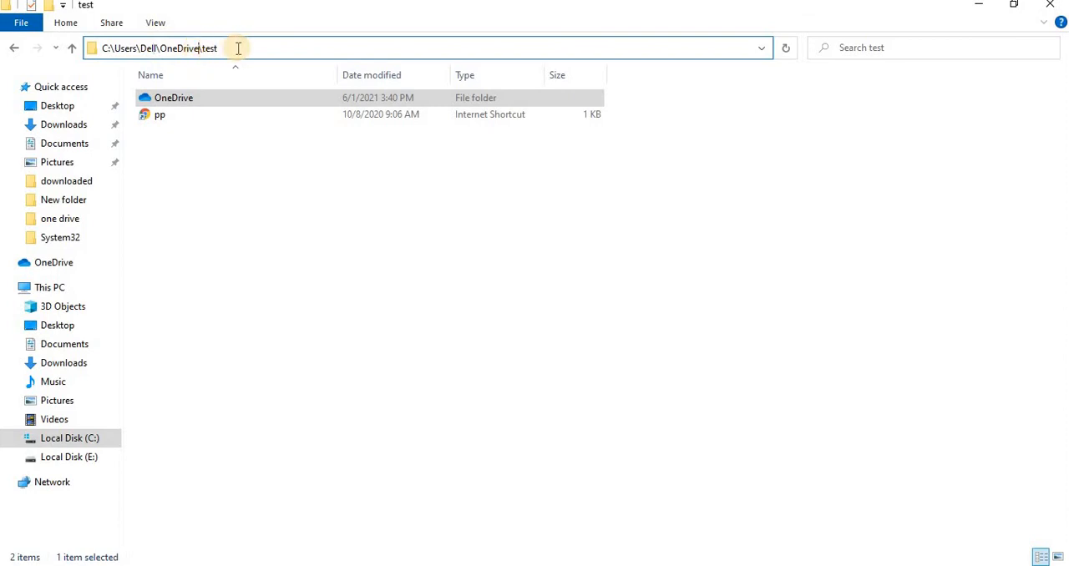
left_click_drag(239, 49, 201, 48)
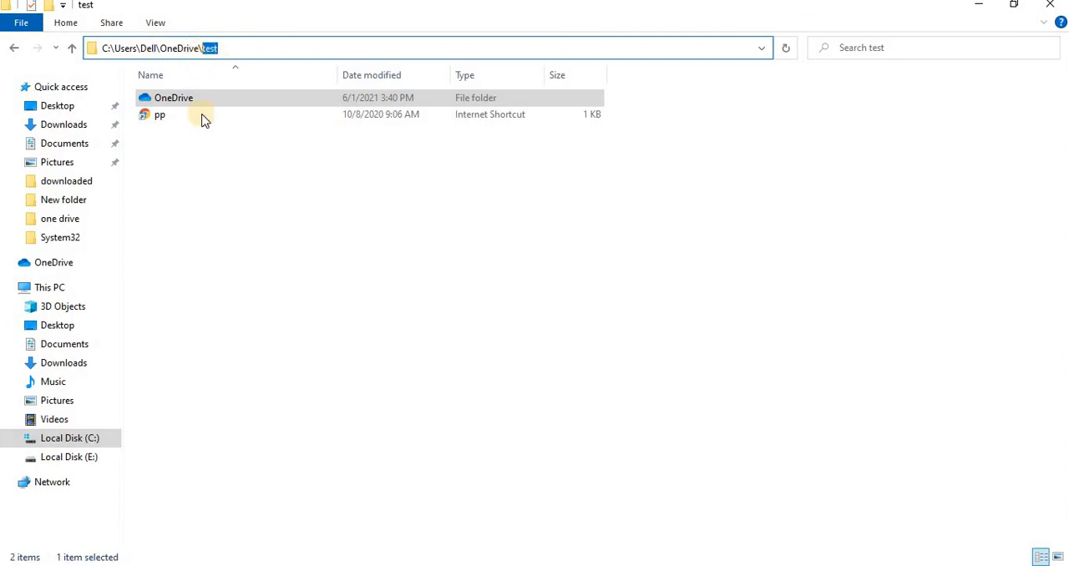
left_click(322, 299)
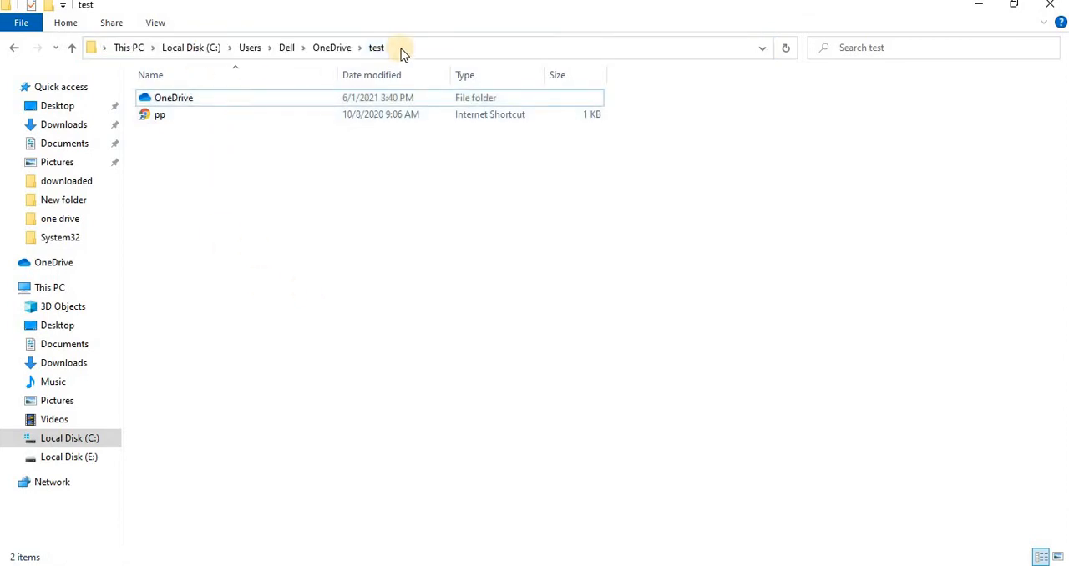
left_click(177, 99)
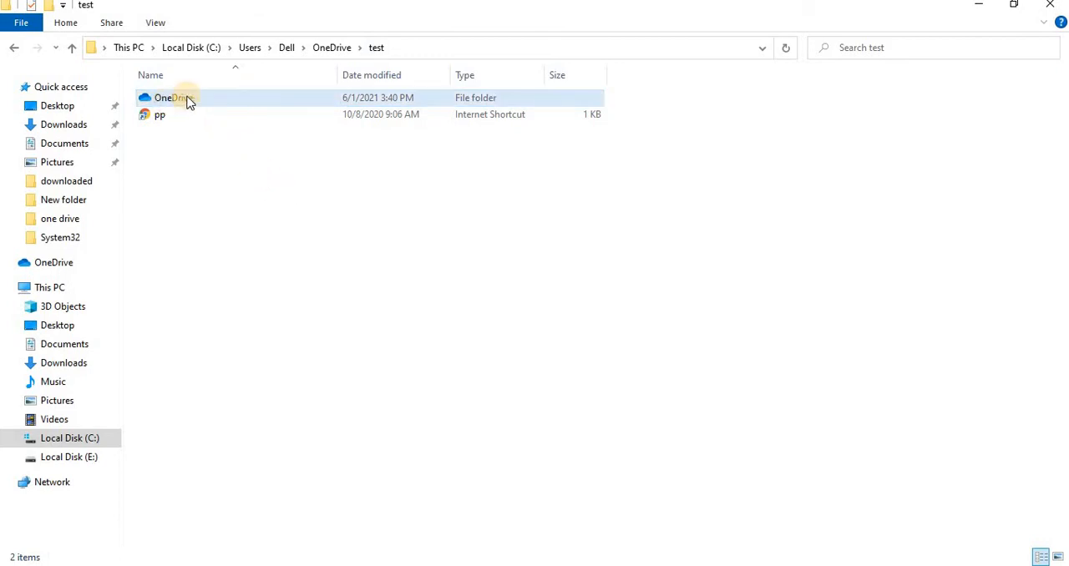
left_click(409, 48)
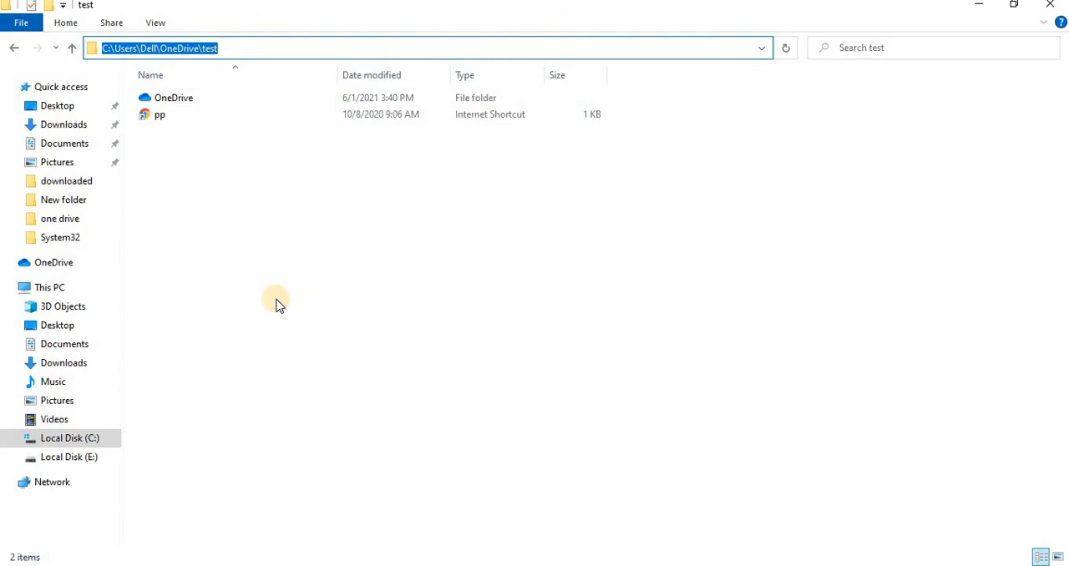
left_click(189, 100)
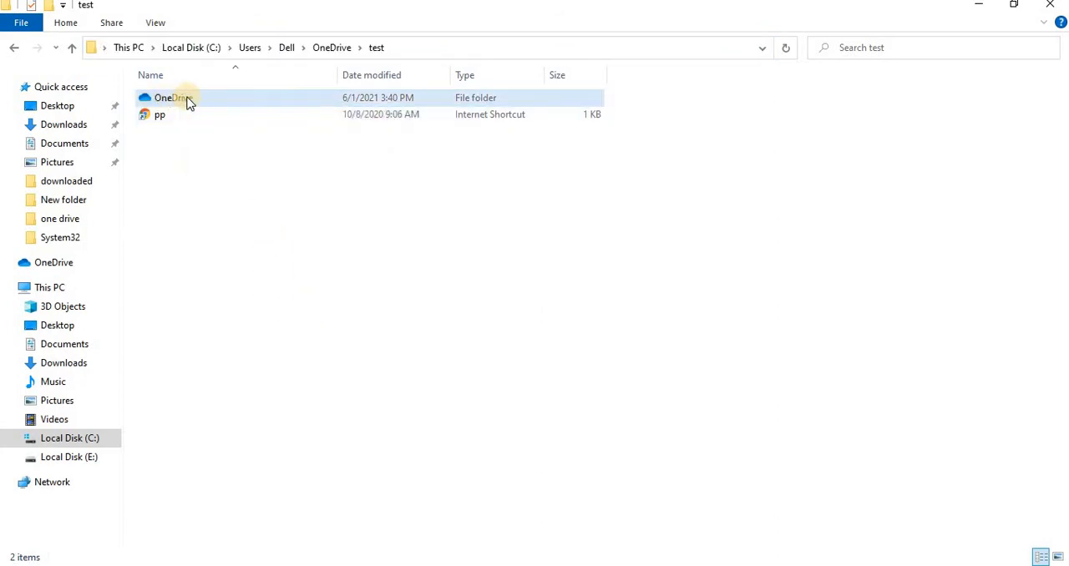
Open the OneDrive folder inside test and compare its contents with the My files page in the browser.
double_click(185, 100)
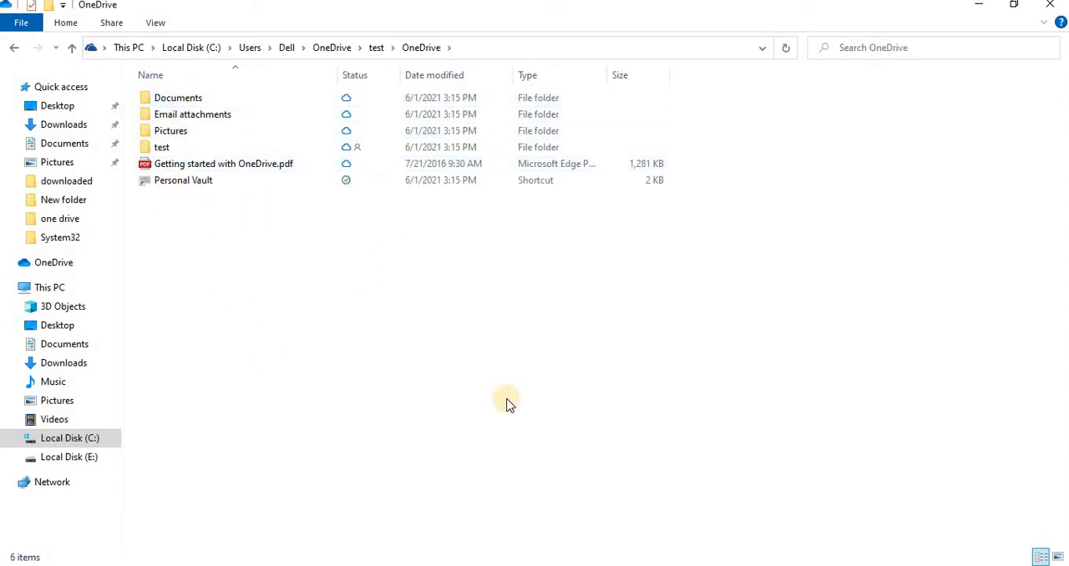
key("alt+Tab")
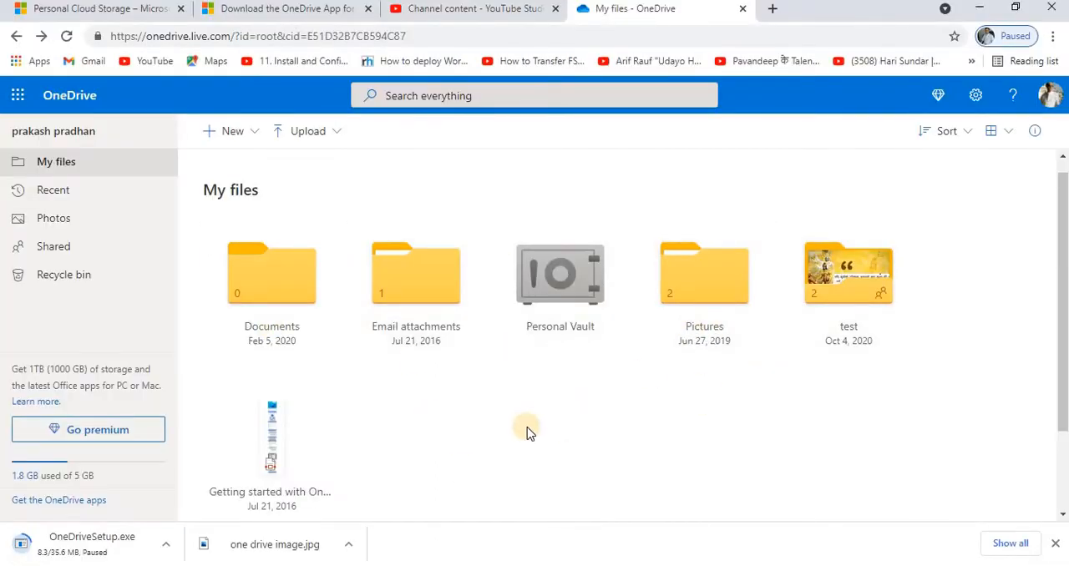
key("alt+Tab")
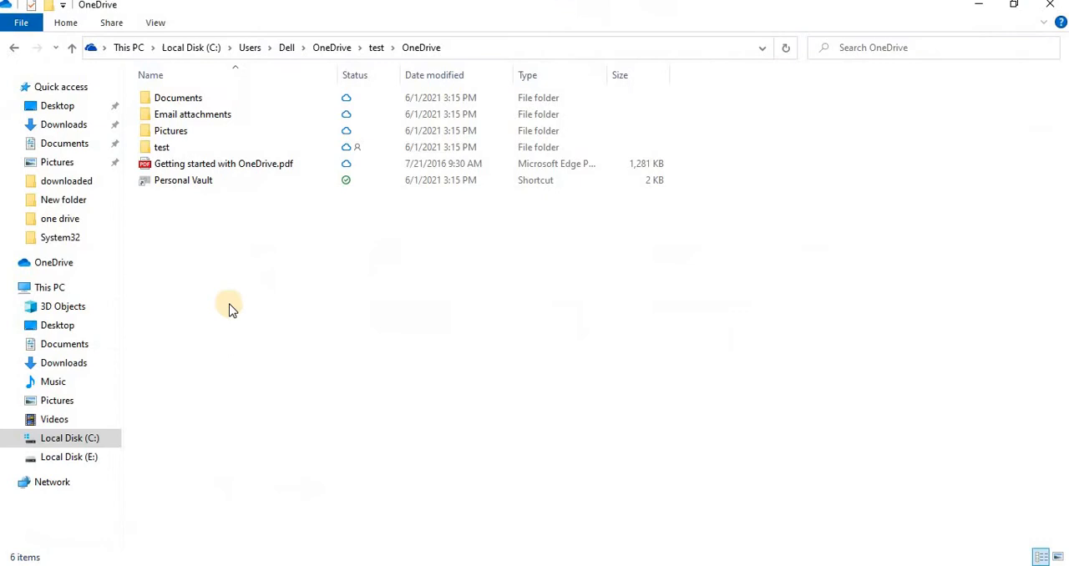
Create a folder named "Testing Folder For Sync" in the local OneDrive folder.
right_click(222, 258)
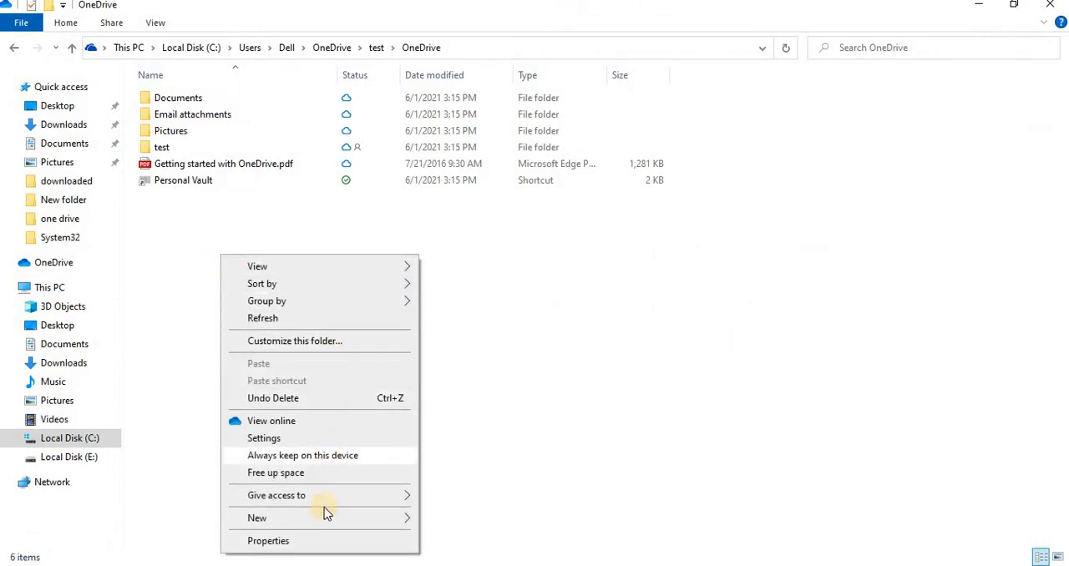
mouse_move(334, 521)
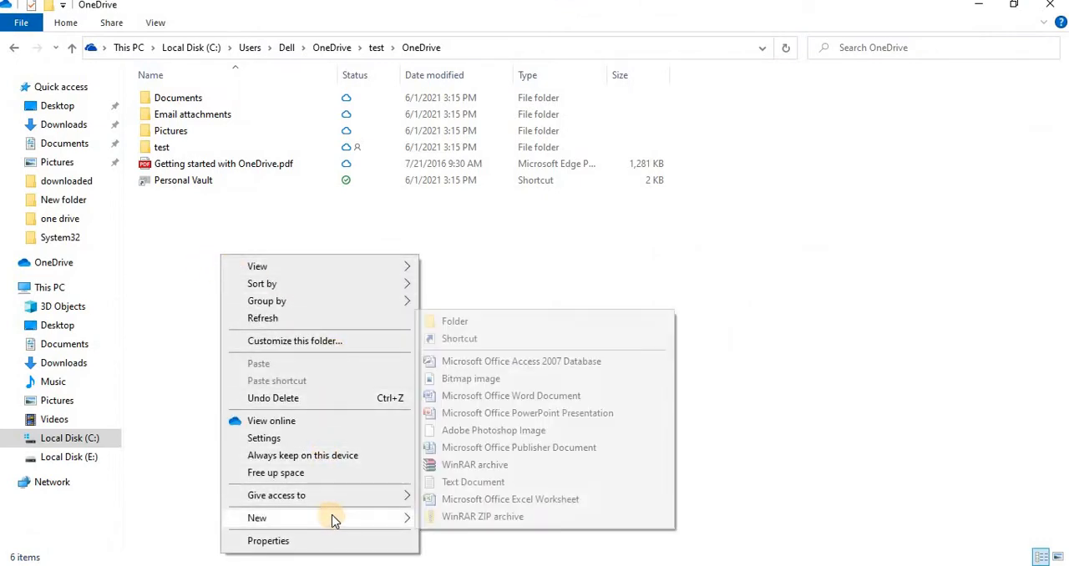
left_click(466, 322)
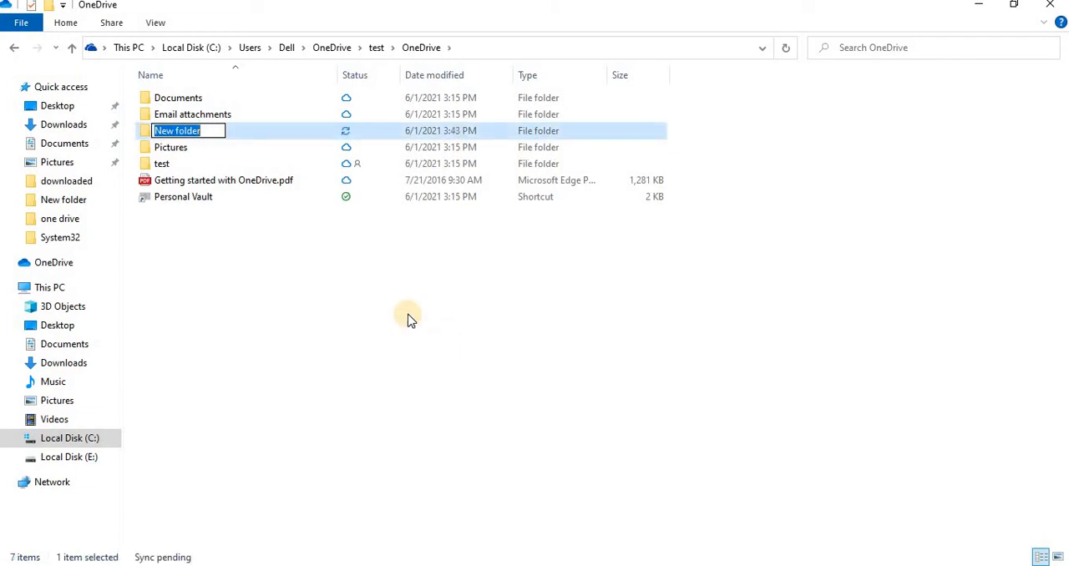
type("Test")
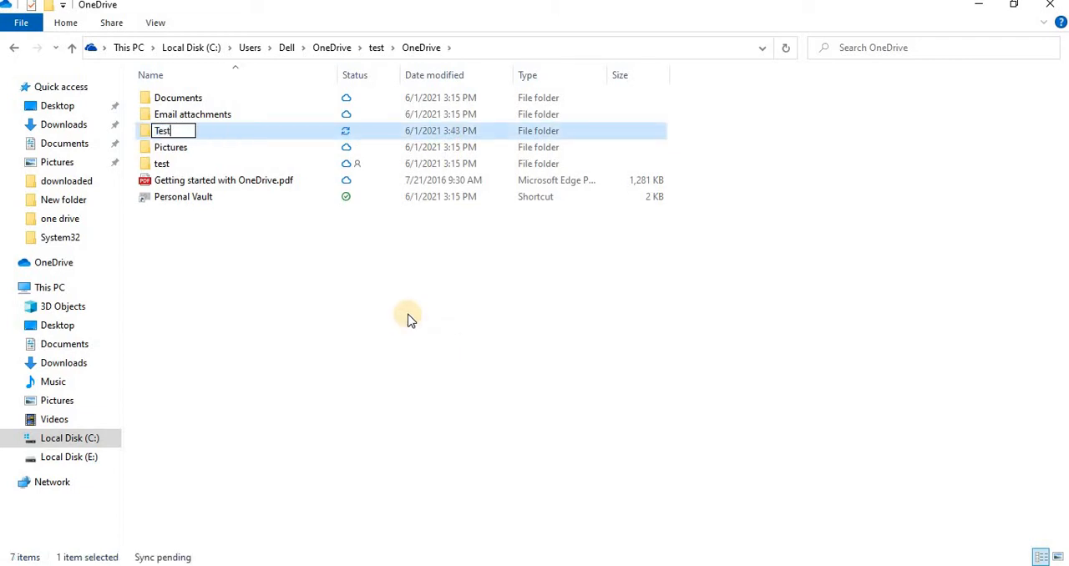
type("ing Folder ")
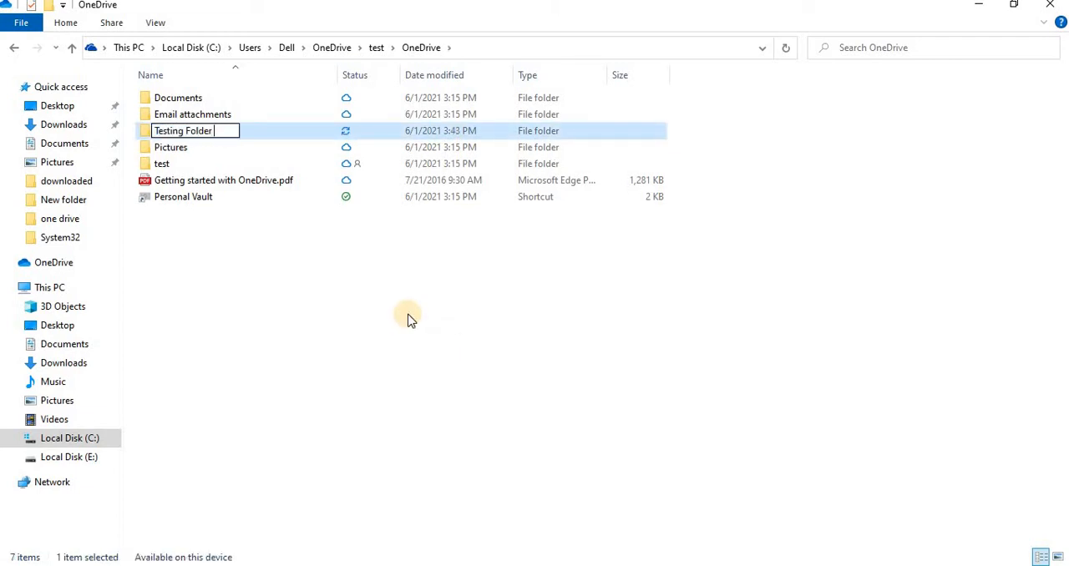
type("For Sync")
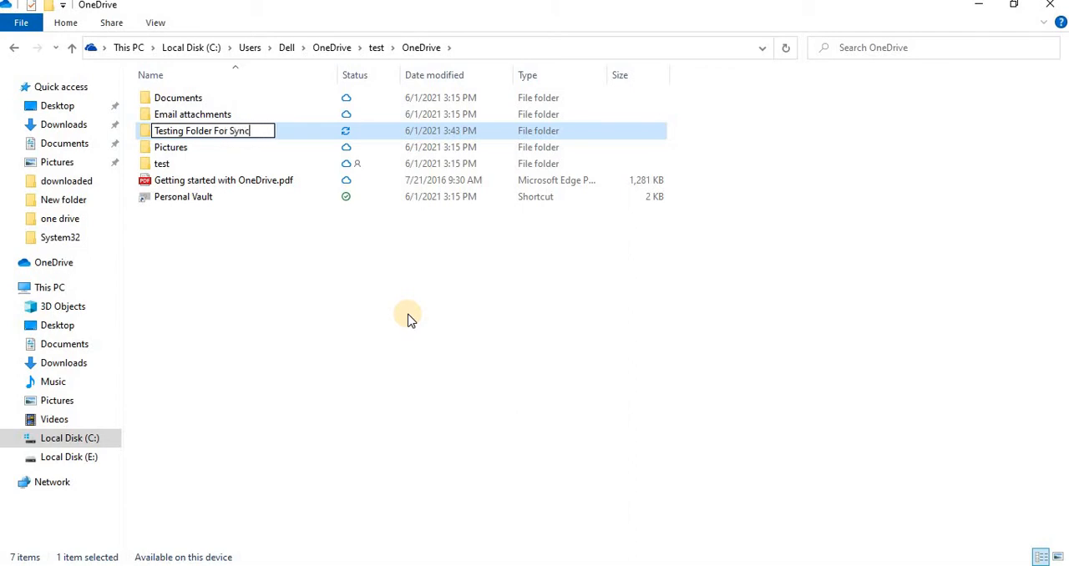
key("Return")
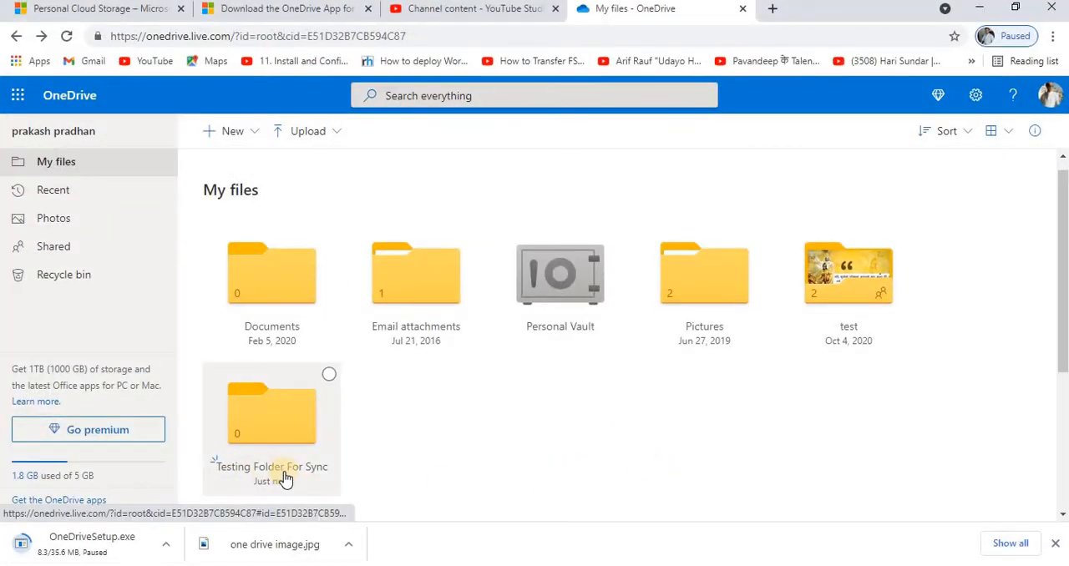
Delete the "Testing Folder For Sync" folder from My files in the browser and check the local OneDrive folder in File Explorer.
left_click(329, 375)
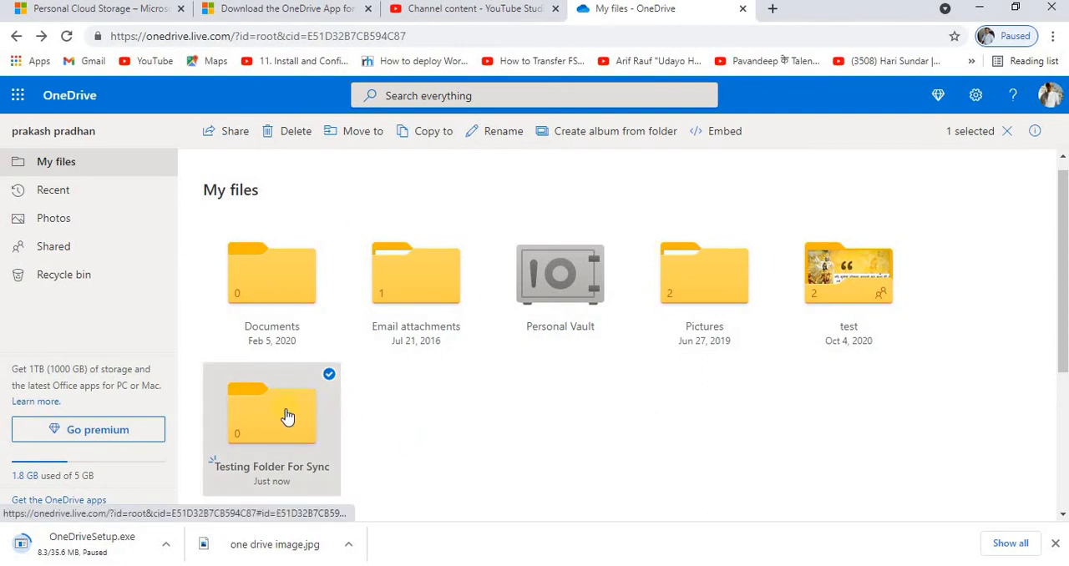
left_click(289, 132)
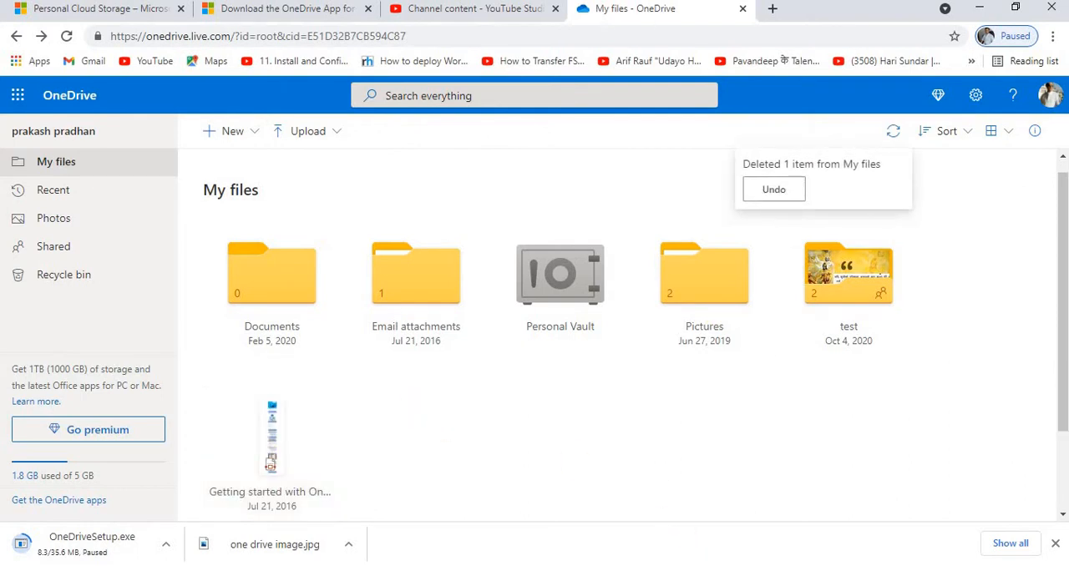
left_click(711, 517)
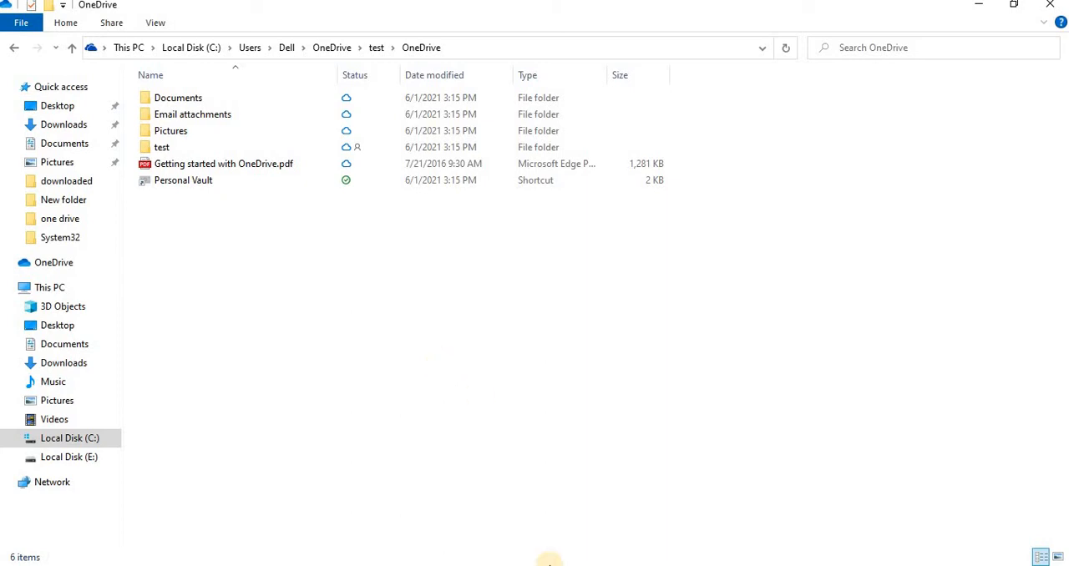
left_click(468, 564)
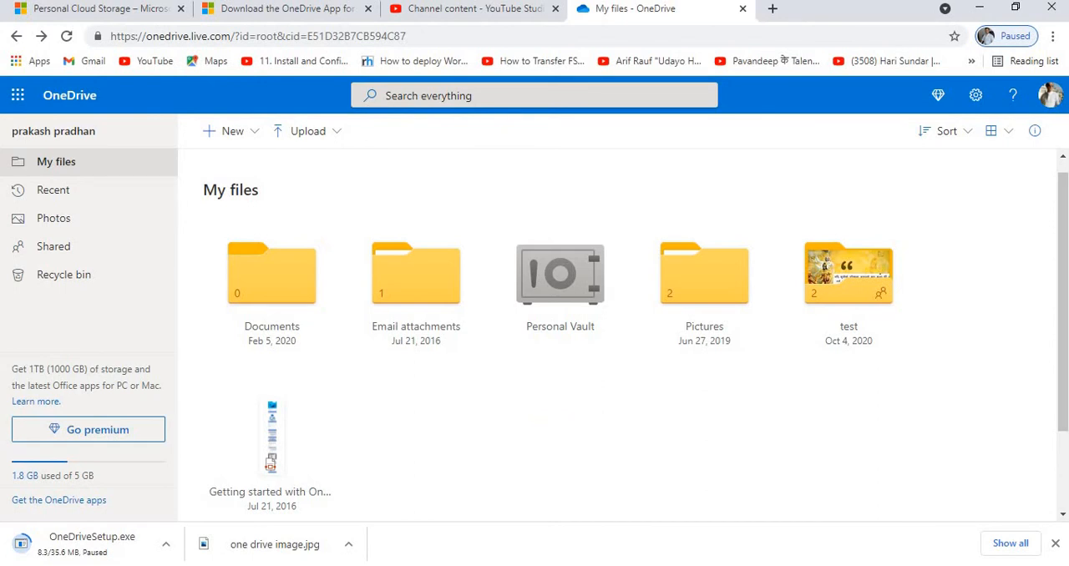
Switch to File Explorer and create a folder named "video" in the local OneDrive folder.
left_click(620, 564)
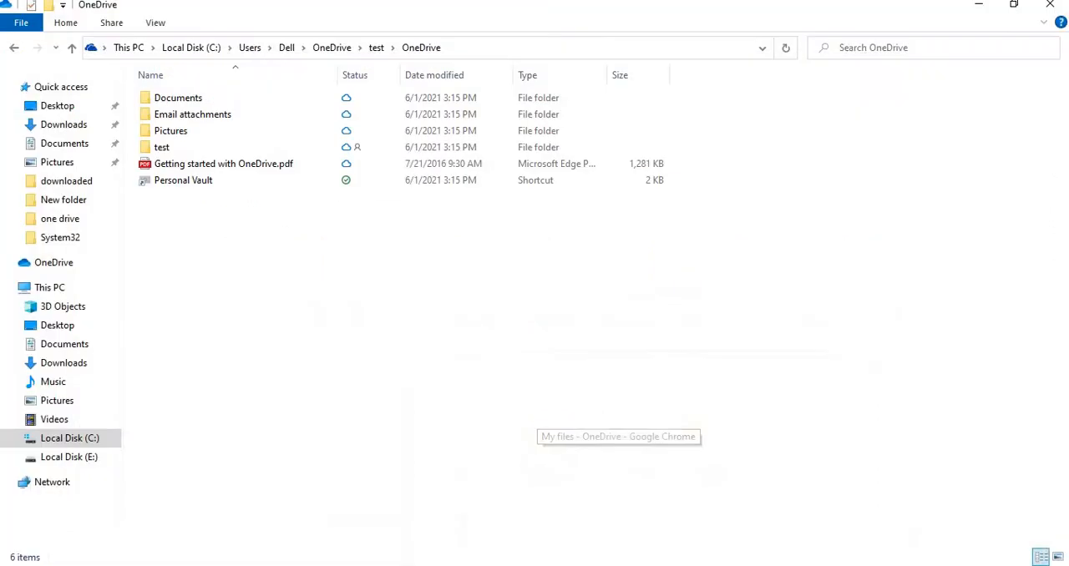
right_click(278, 249)
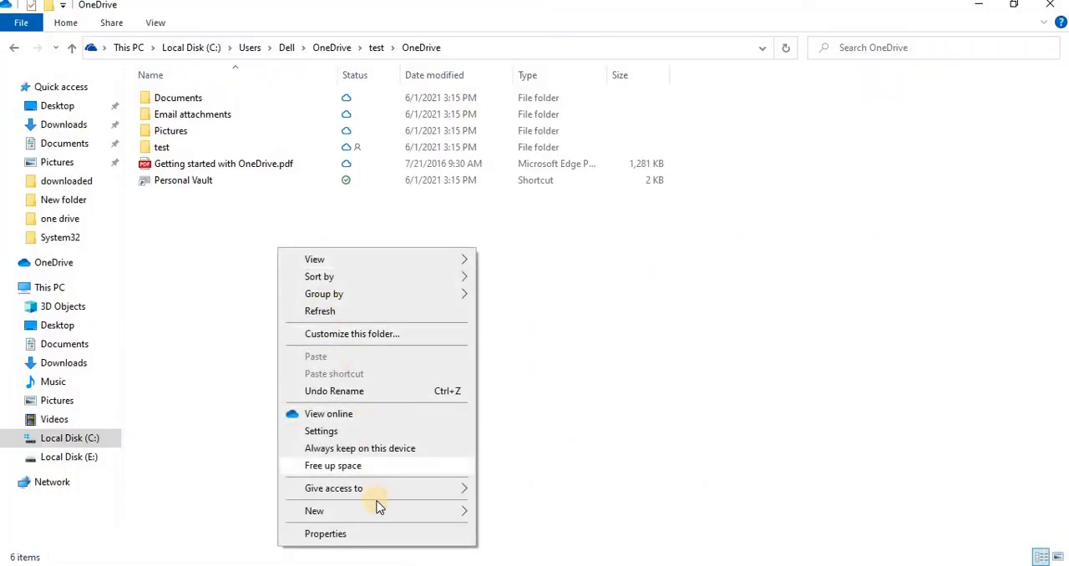
mouse_move(383, 511)
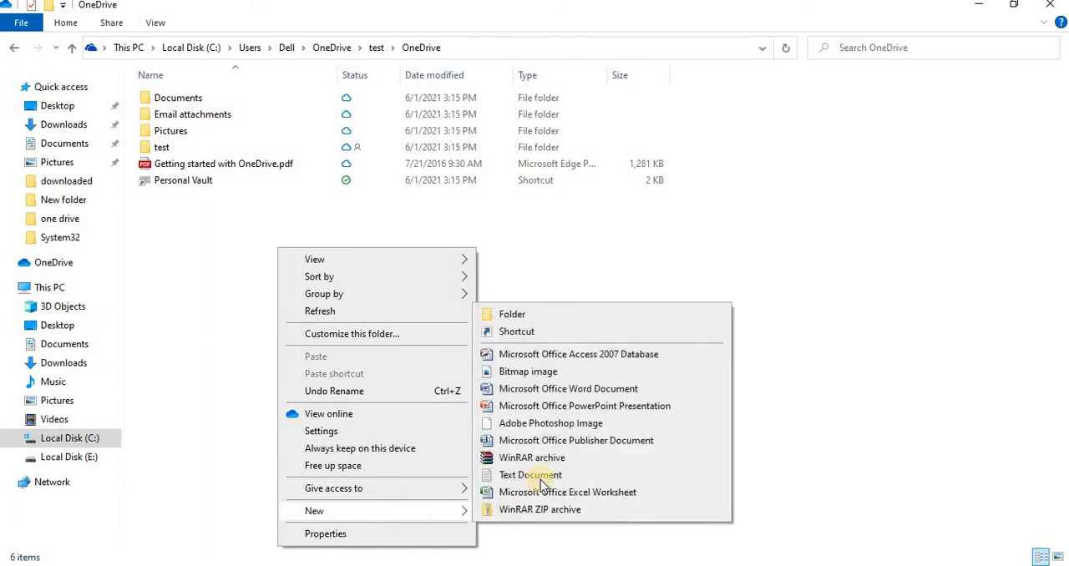
left_click(526, 314)
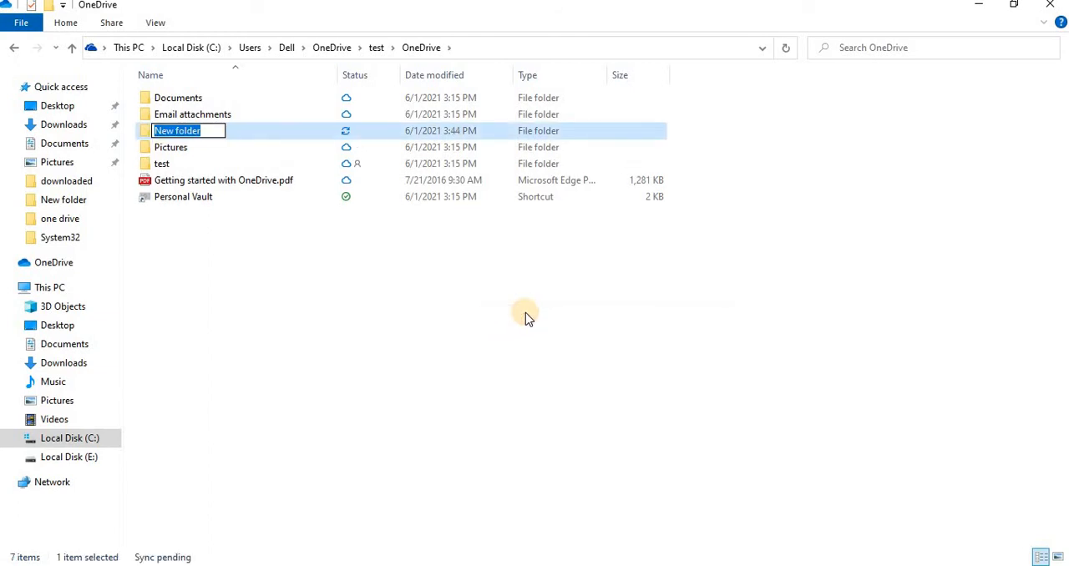
type("video")
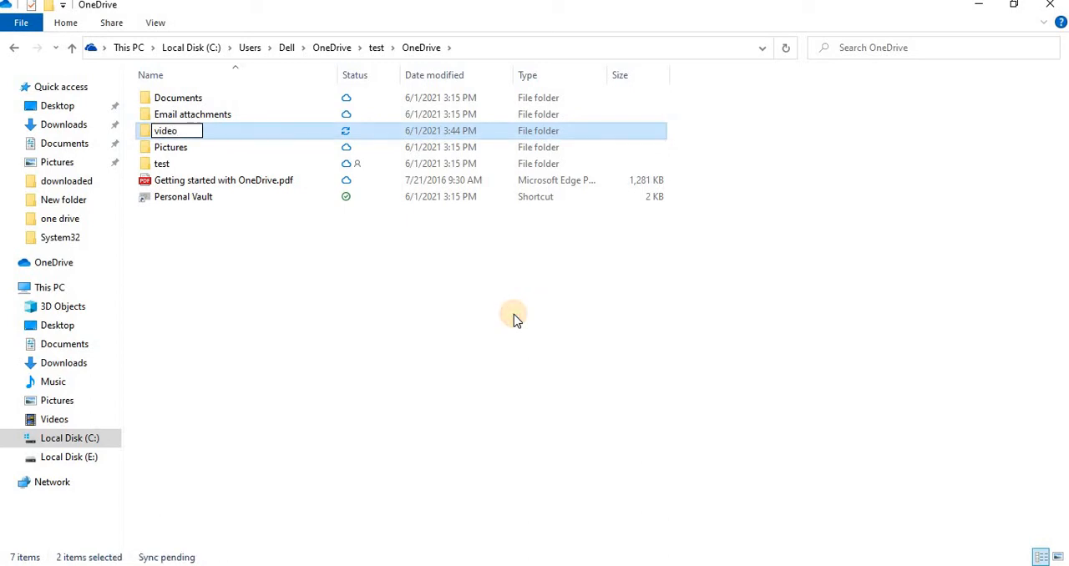
left_click(514, 319)
left_click(167, 163)
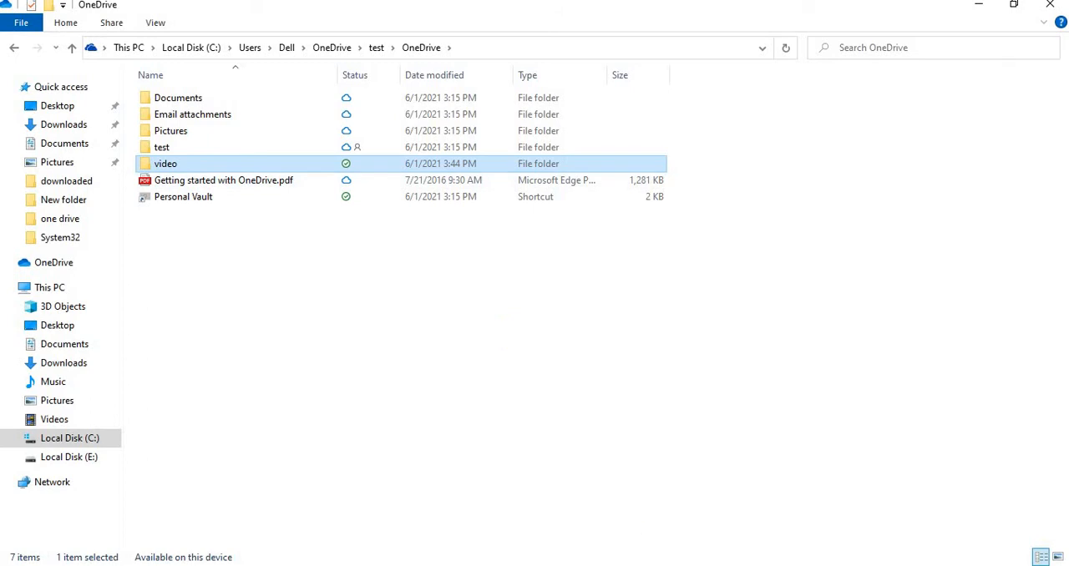
Switch to Chrome, check My files for the new folder, and dismiss the Video processing dialog in YouTube Studio.
key("alt+Tab")
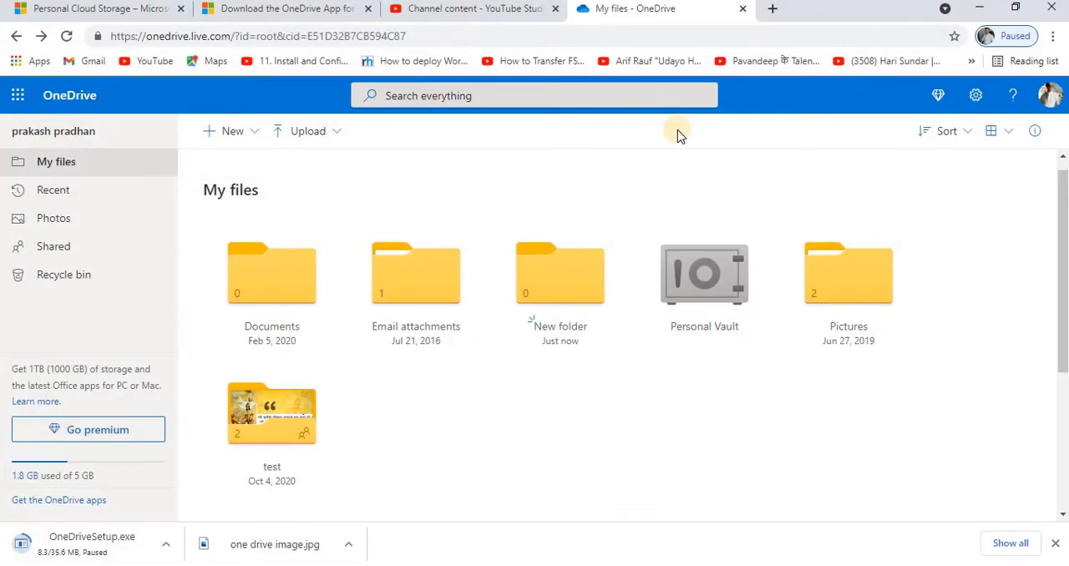
left_click(488, 12)
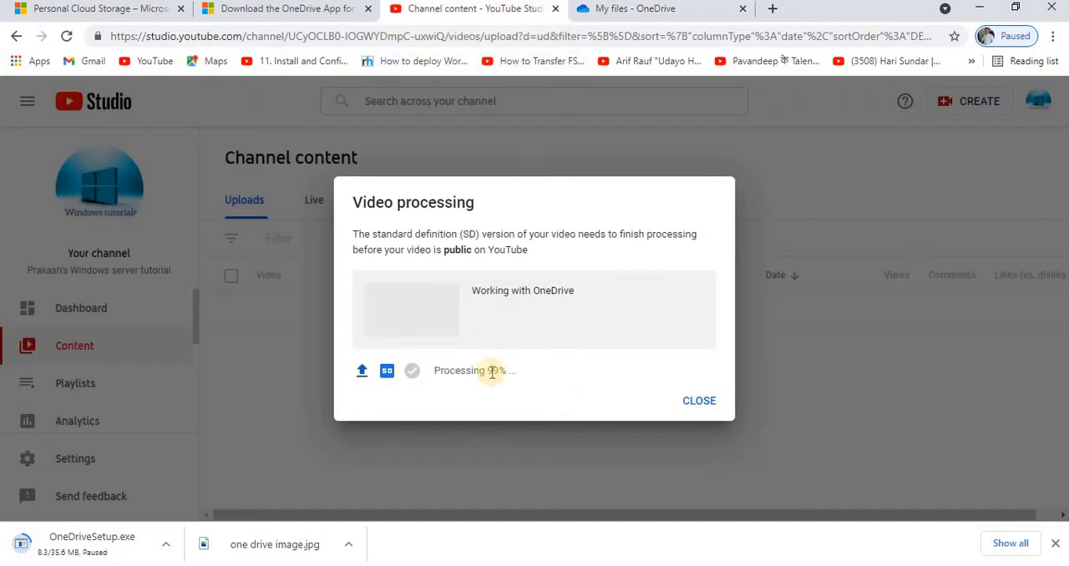
left_click(701, 404)
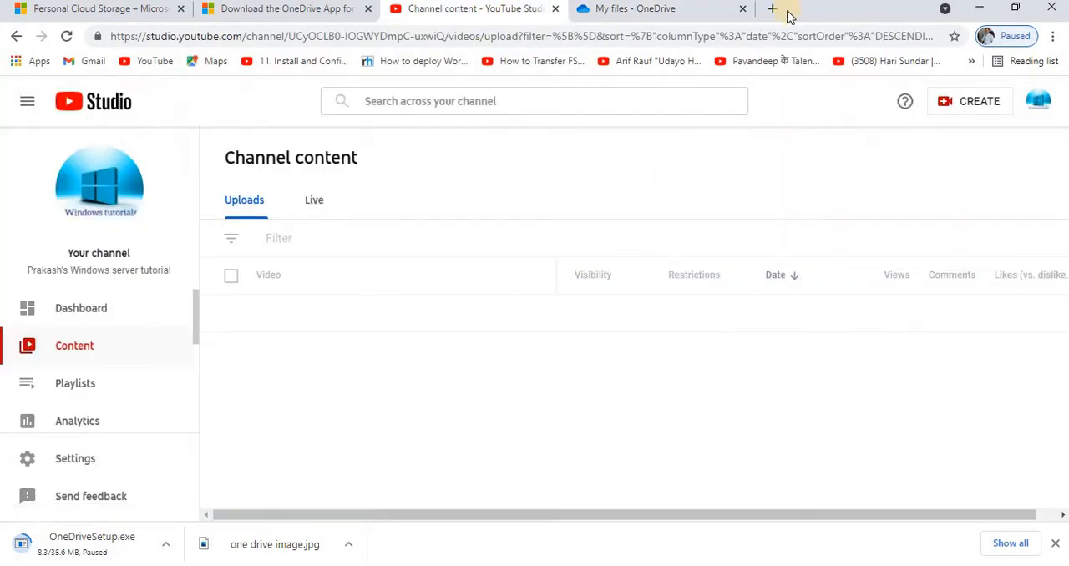
Open YouTube and the savefrom.net online video downloader in two new browser tabs.
left_click(770, 10)
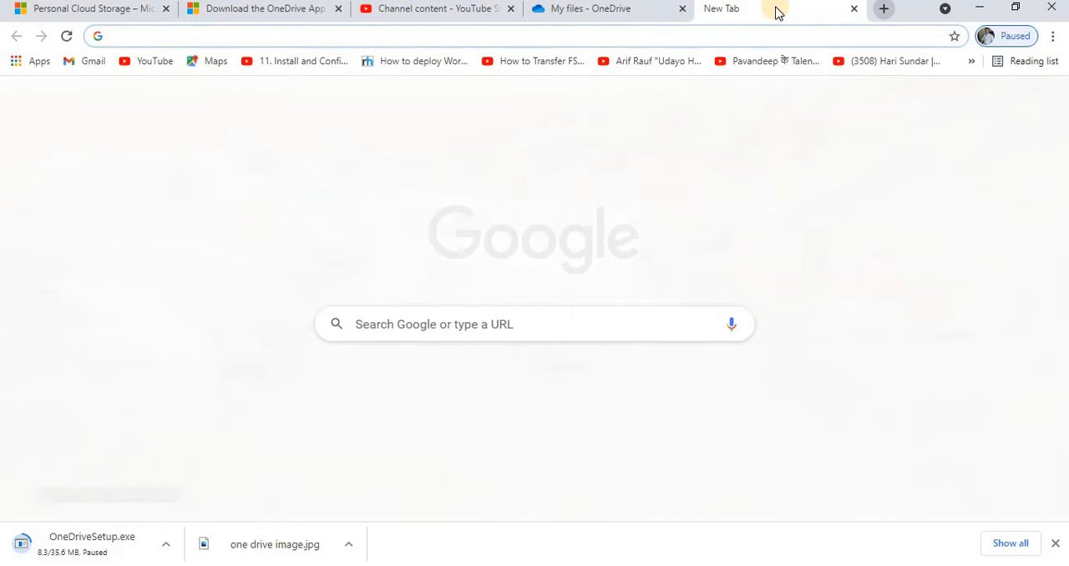
type("youtube.com")
key("Return")
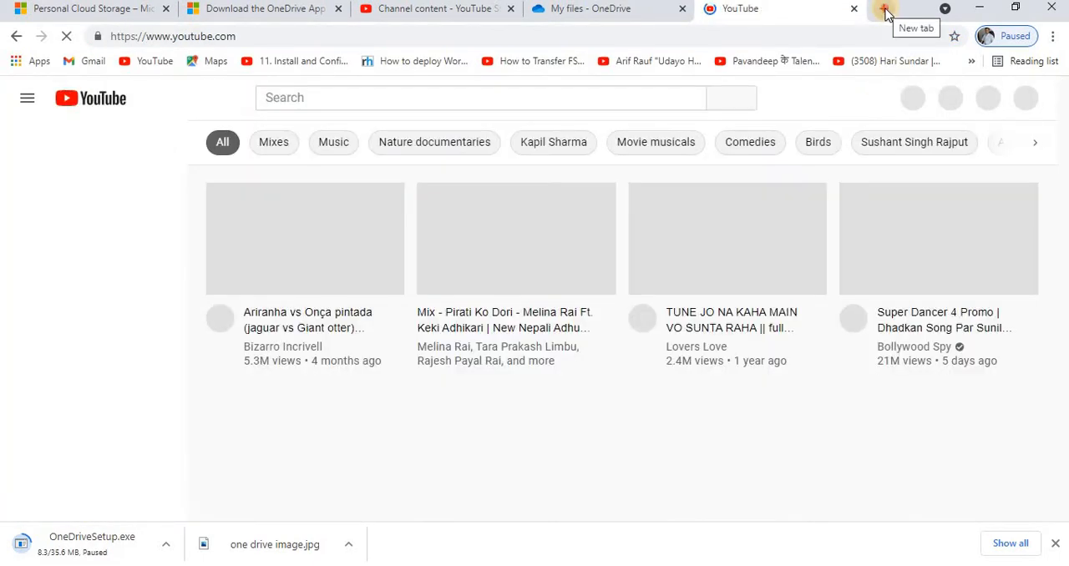
left_click(884, 10)
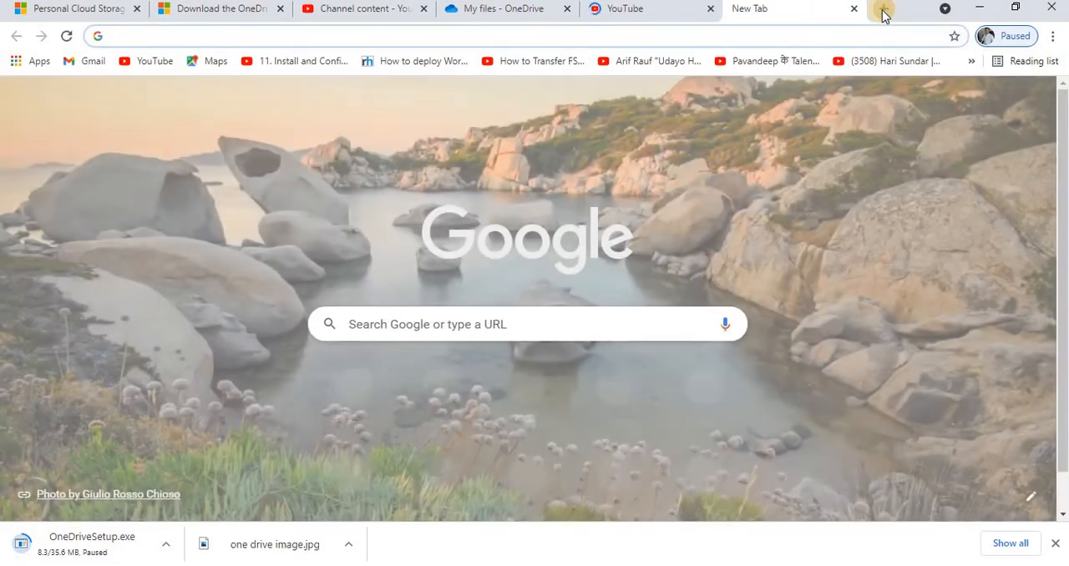
type("sa")
key("Return")
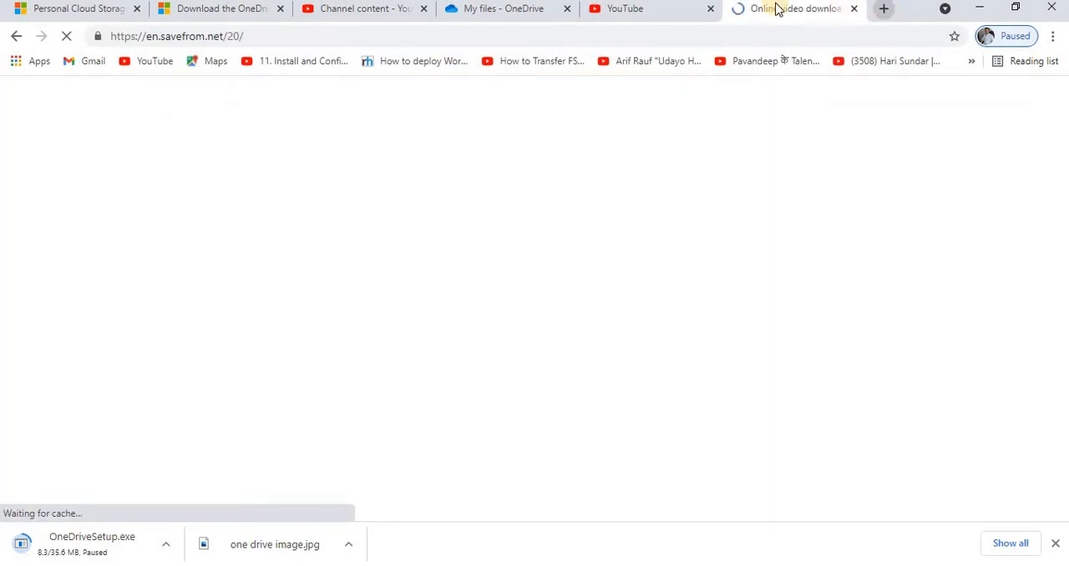
Return to the YouTube page and open the list of created playlists on the signed-in account's own channel.
left_click(675, 17)
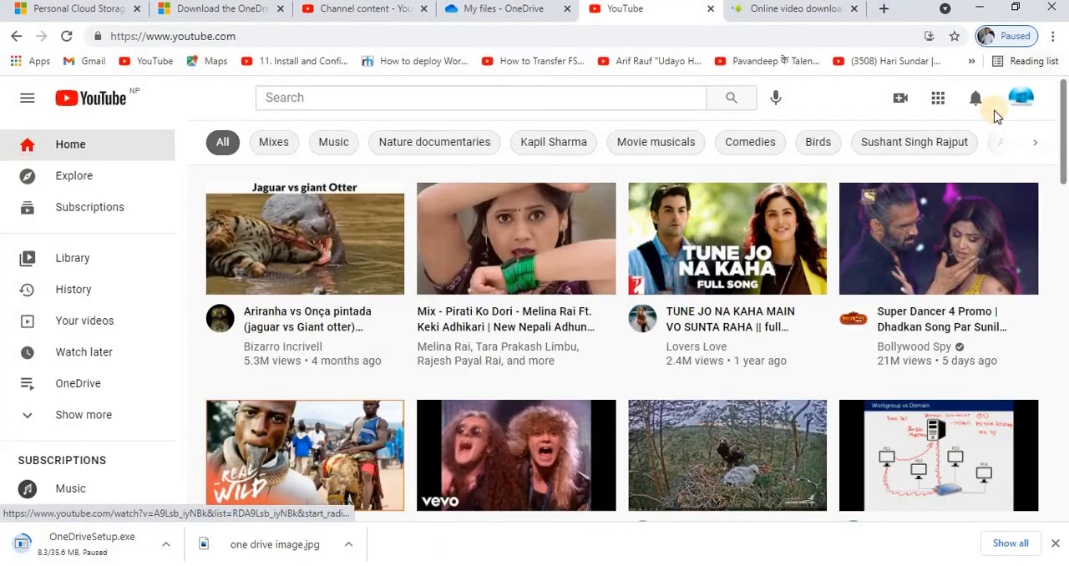
left_click(1019, 98)
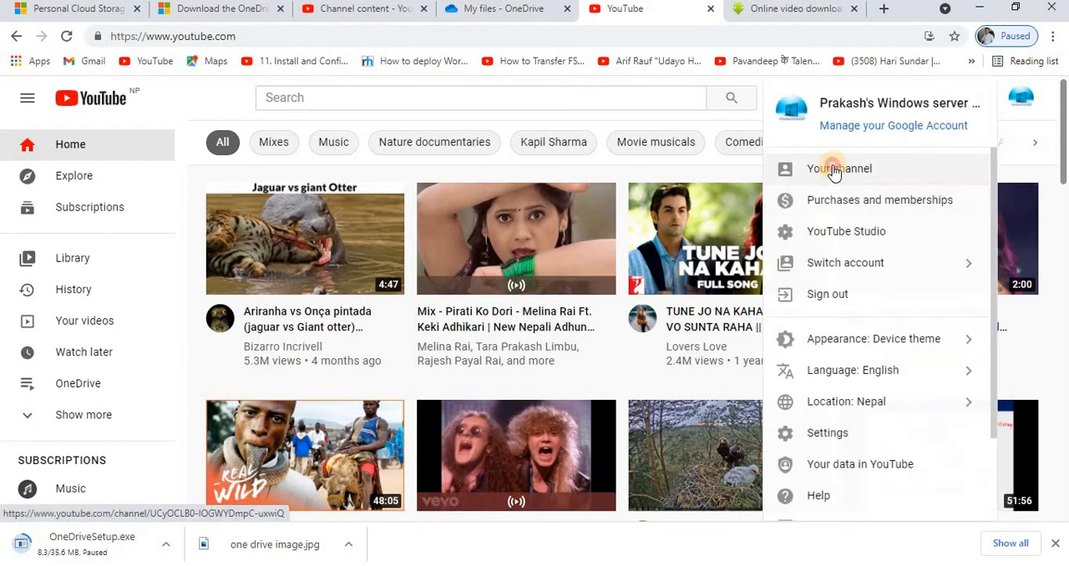
left_click(833, 172)
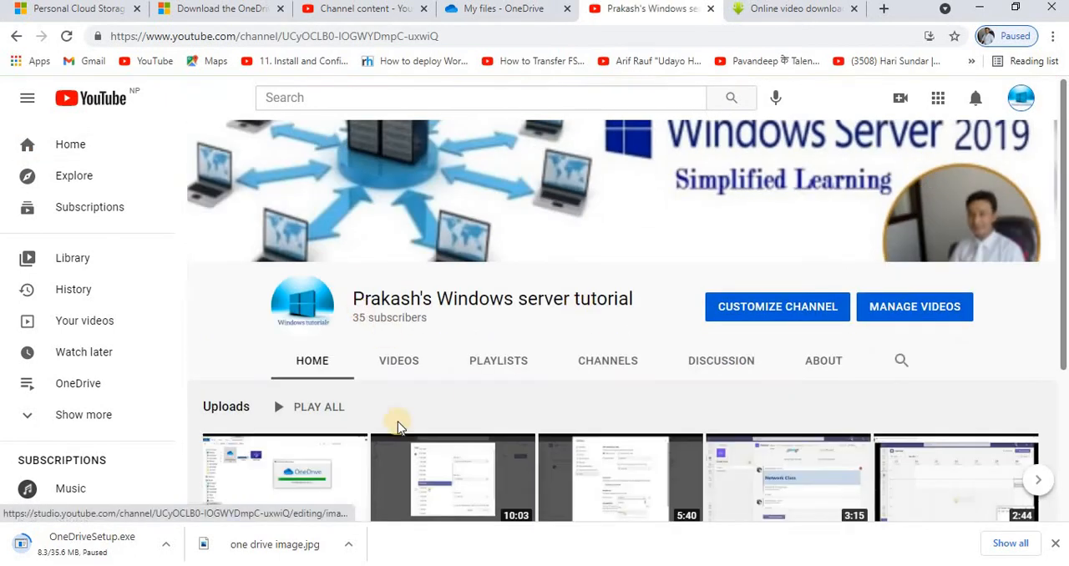
scroll(465, 345, "down", 2)
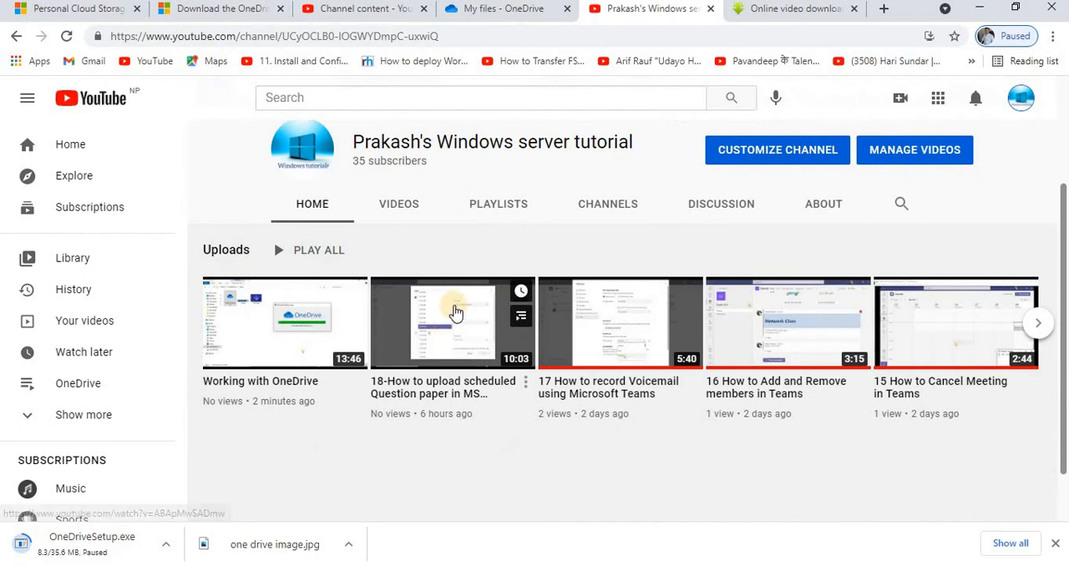
left_click(499, 206)
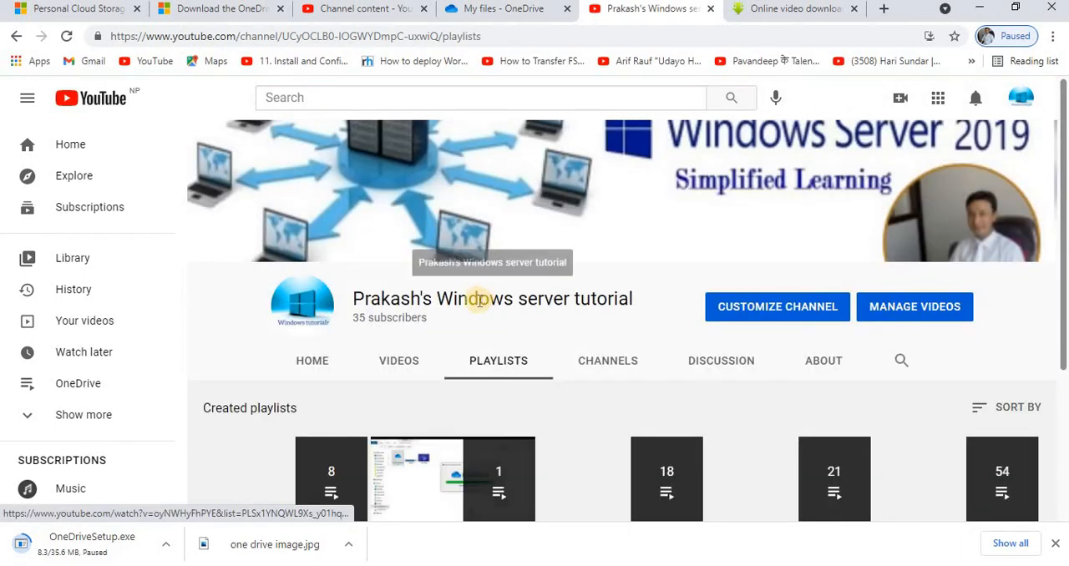
scroll(502, 355, "down", 2)
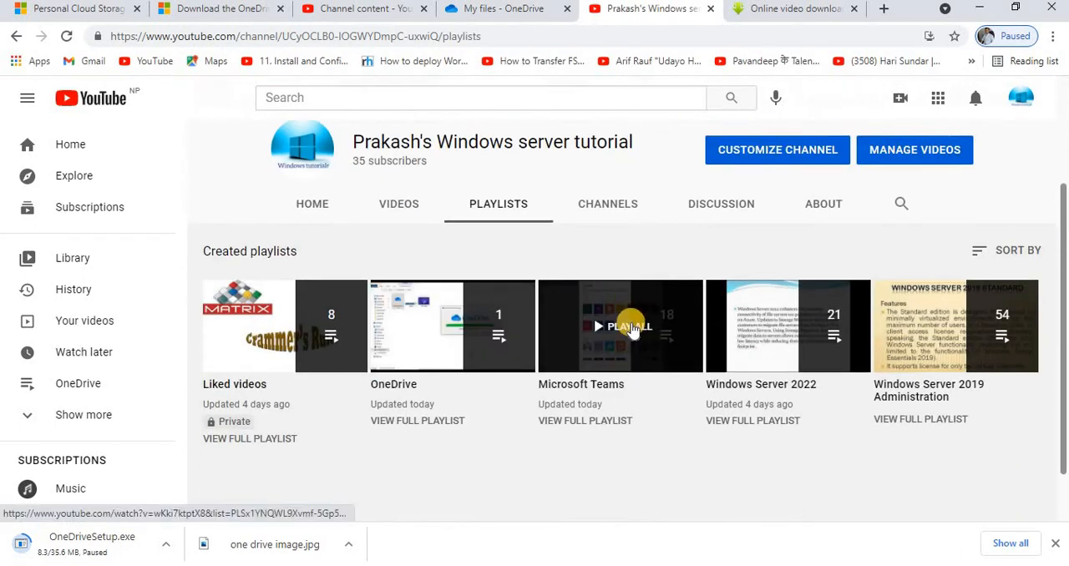
Open the Microsoft Teams playlist, pause its first video, 01-Microsoft Teams, and copy the video's link.
left_click(631, 327)
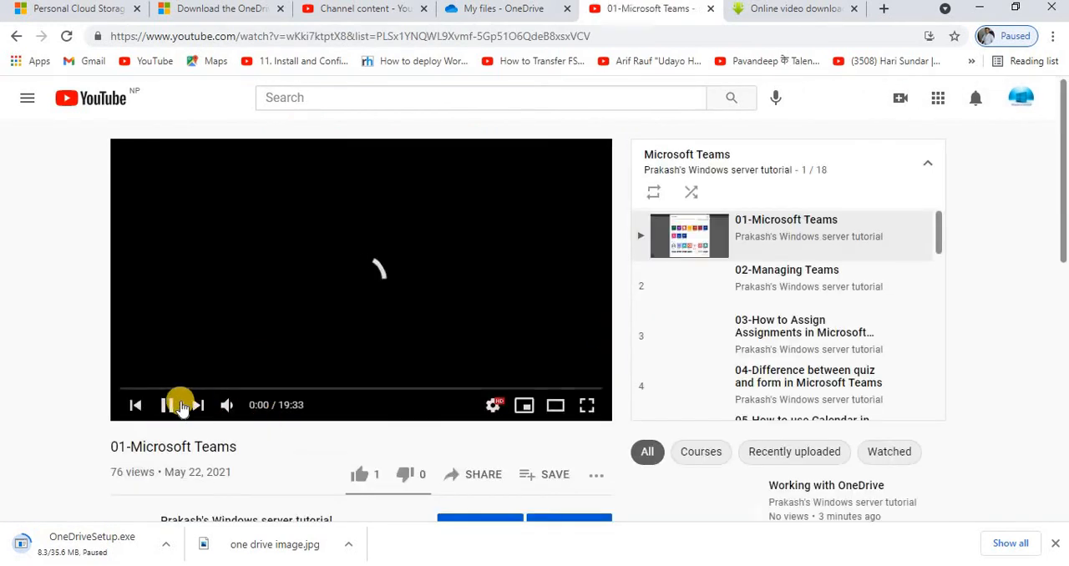
left_click(166, 405)
left_click(607, 33)
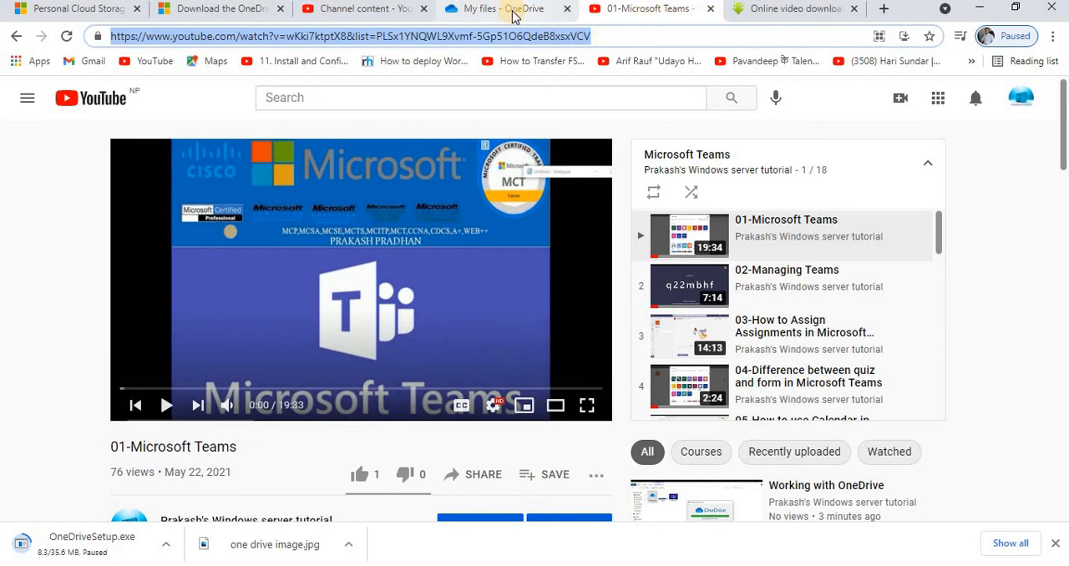
Download the 01-Microsoft Teams video as MP4 720 from savefrom.net using the copied link, and block the ad page's notification request.
left_click(798, 10)
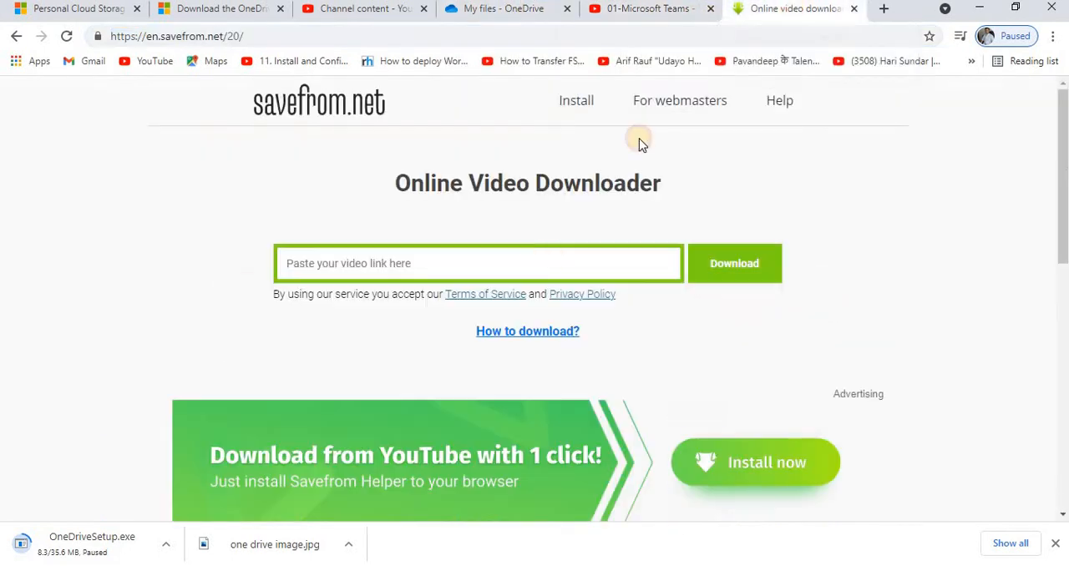
left_click(496, 266)
key("ctrl+v")
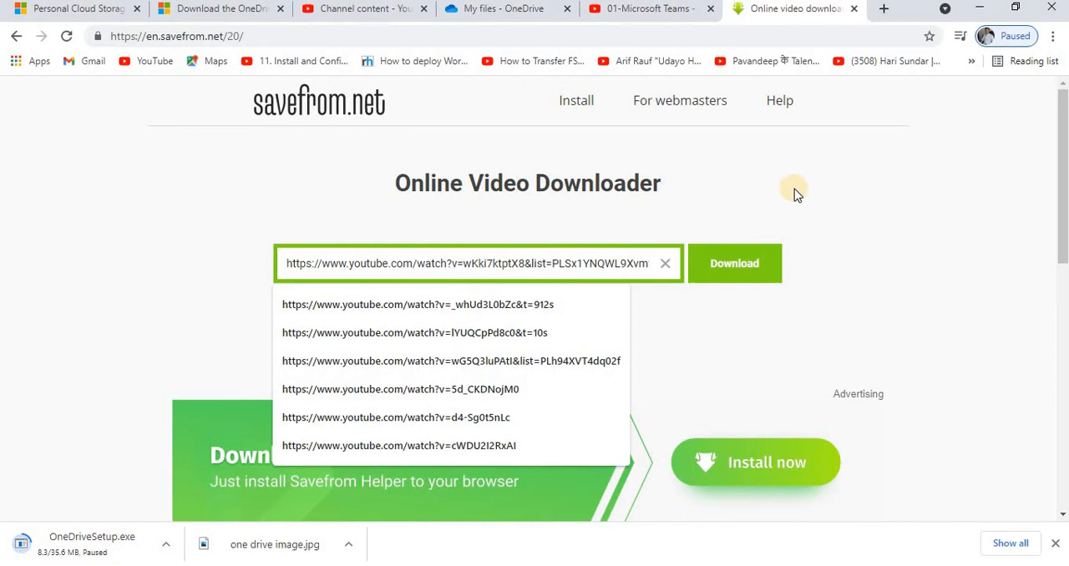
left_click(926, 144)
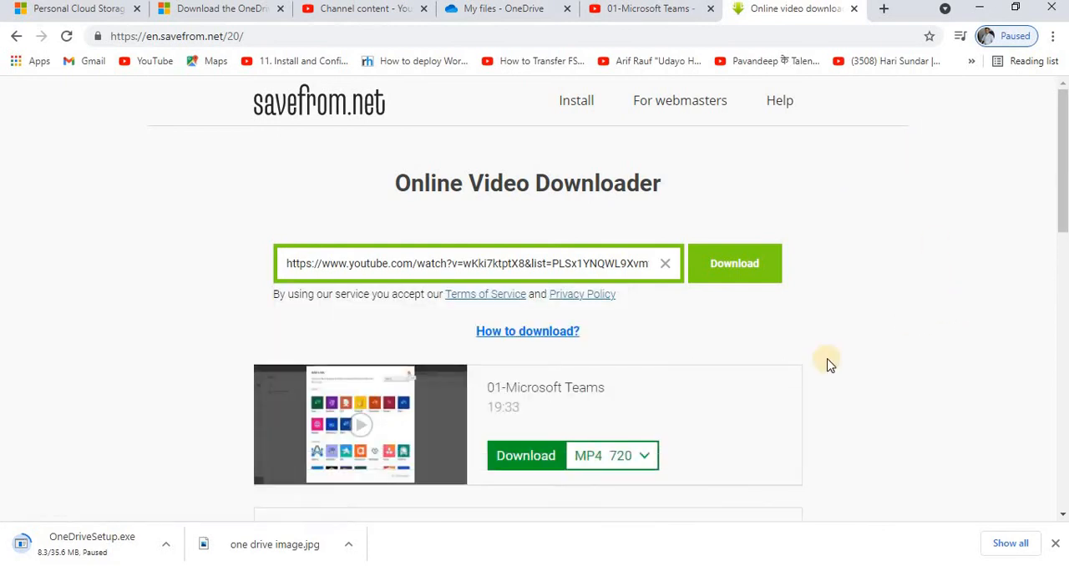
left_click(511, 455)
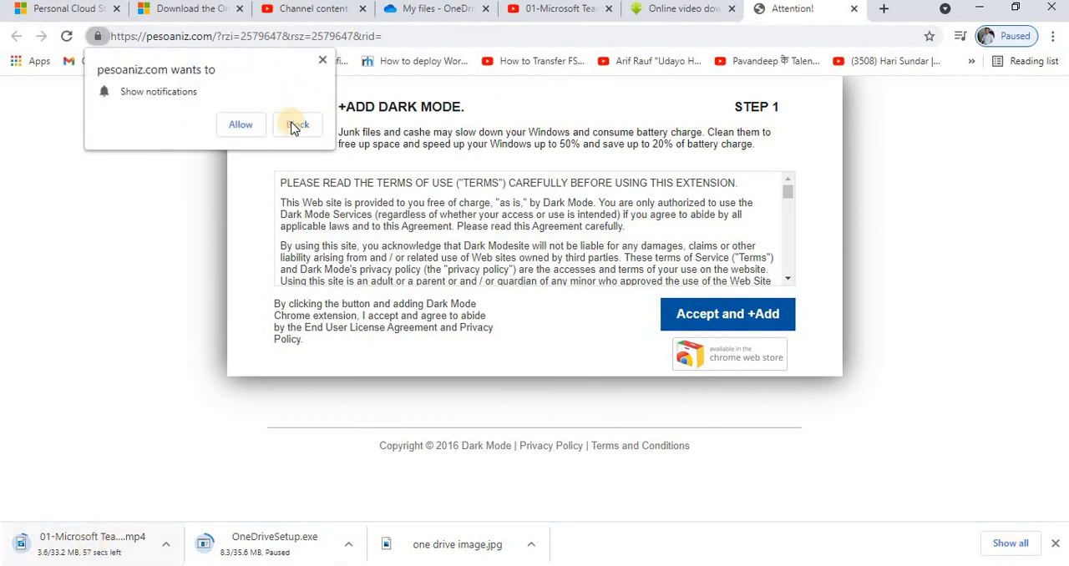
left_click(296, 125)
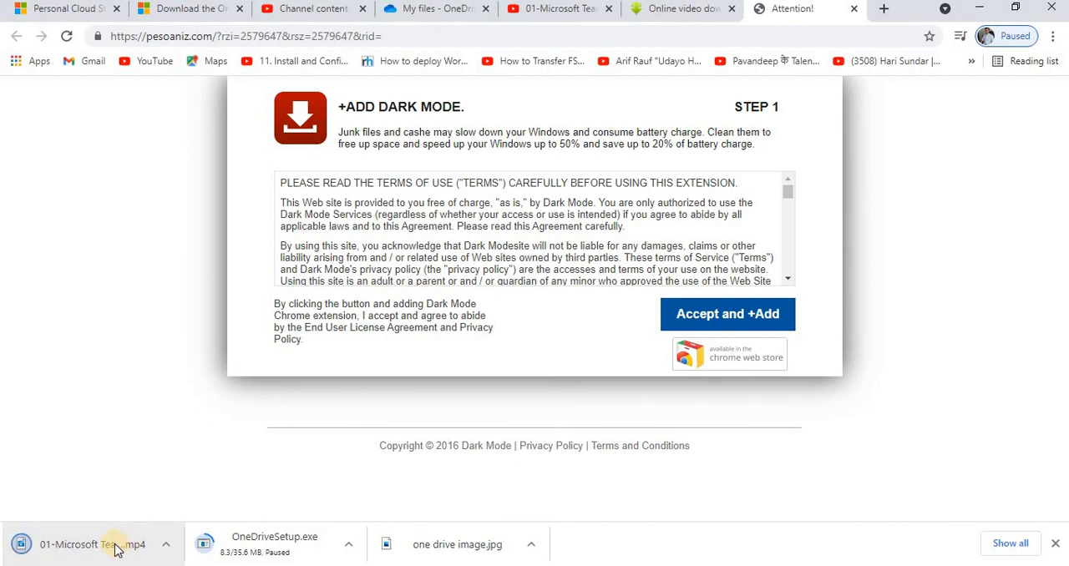
Show the downloaded 01-Microsoft Teams.mp4 in its folder, cut it, and switch to the local OneDrive folder in File Explorer.
right_click(114, 548)
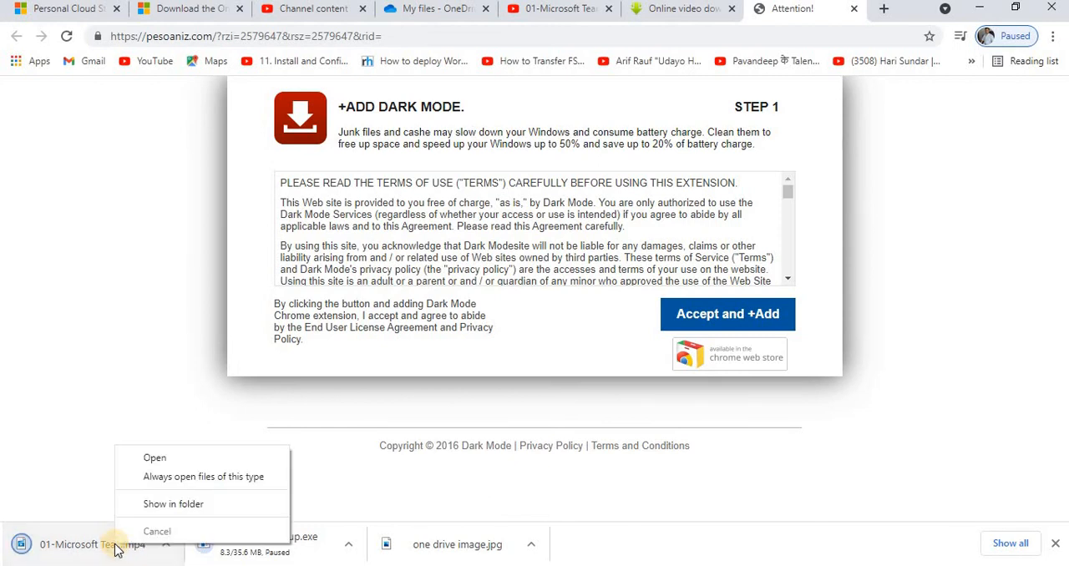
left_click(199, 507)
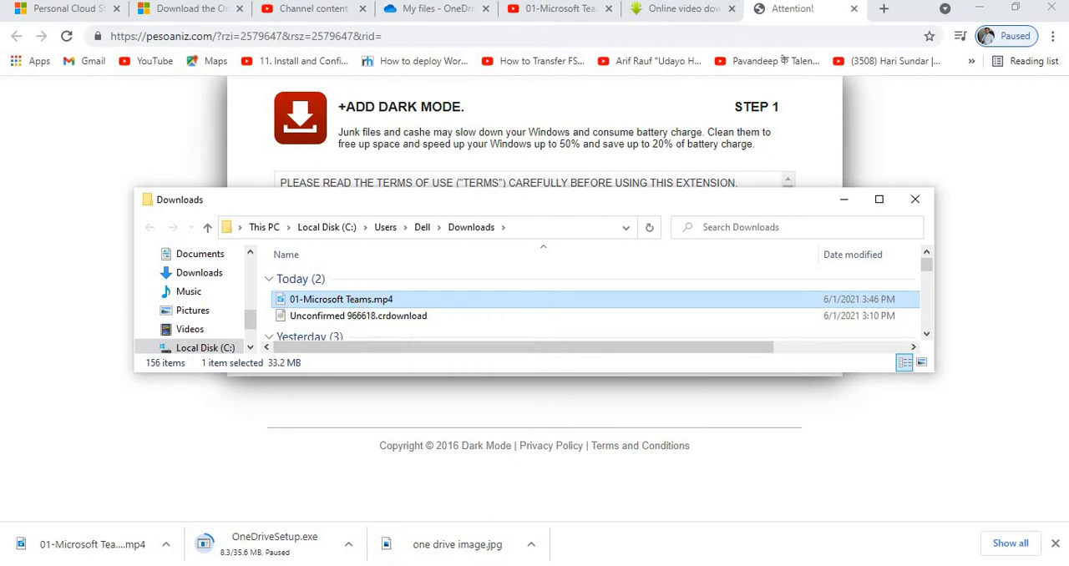
left_click(585, 496)
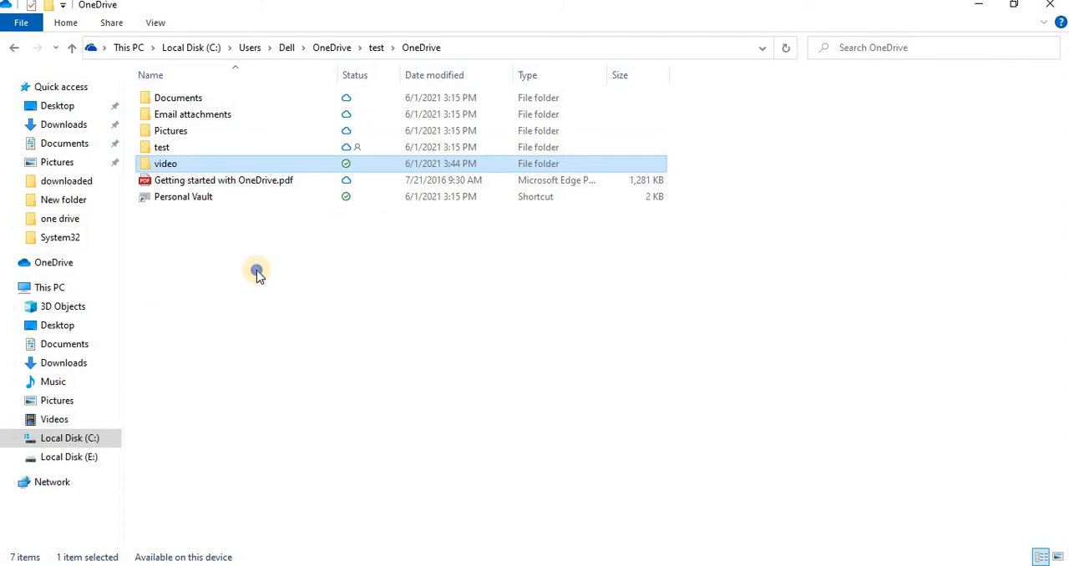
right_click(257, 269)
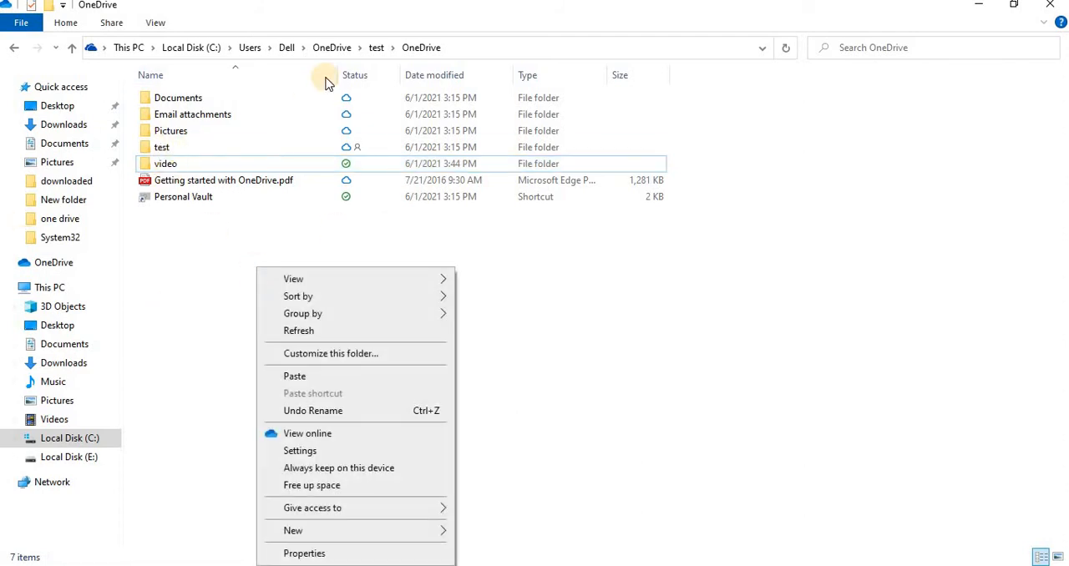
left_click(72, 48)
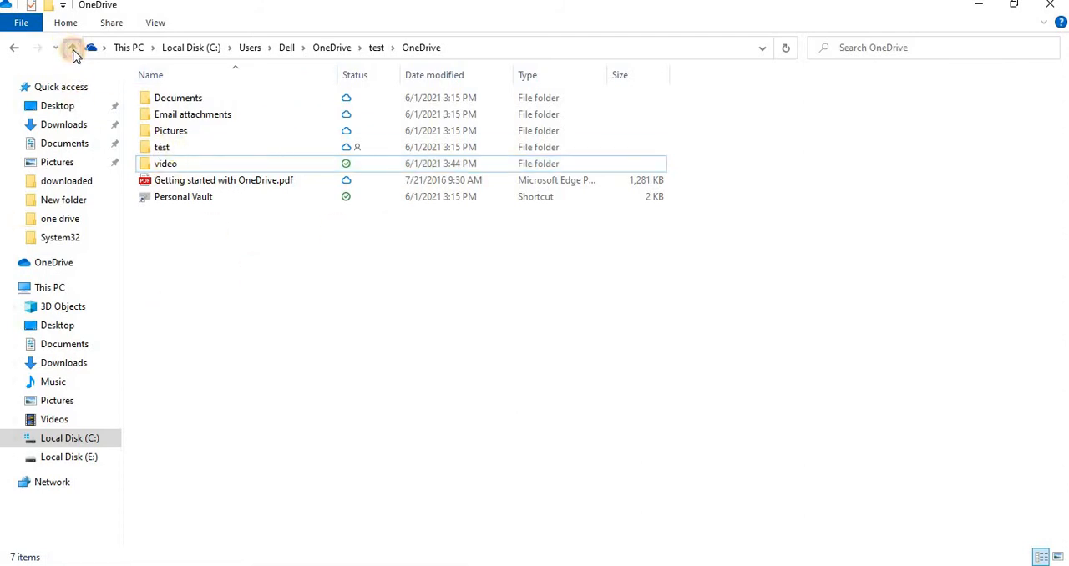
left_click(72, 48)
double_click(174, 99)
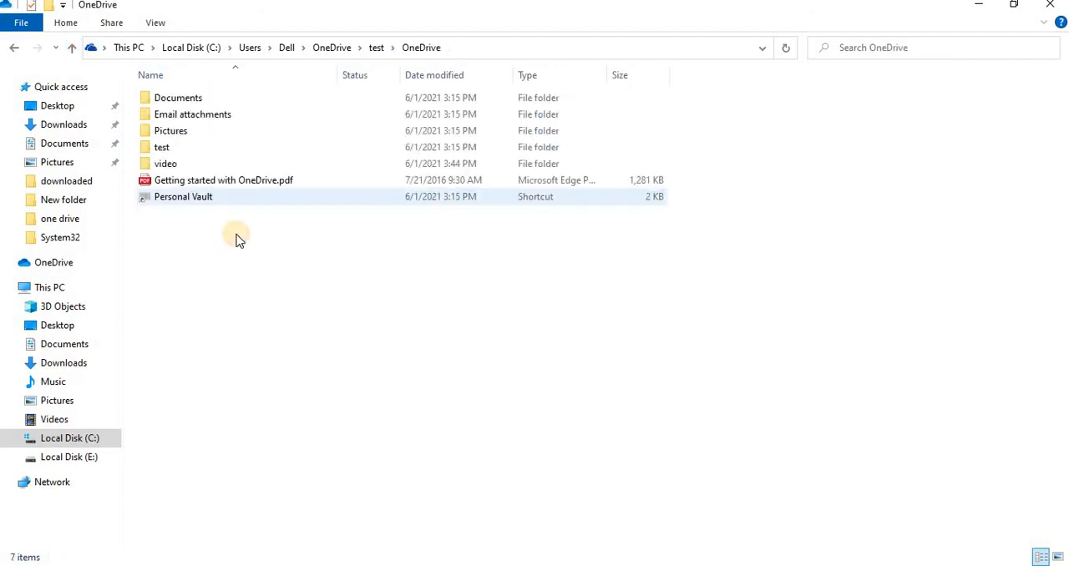
double_click(163, 147)
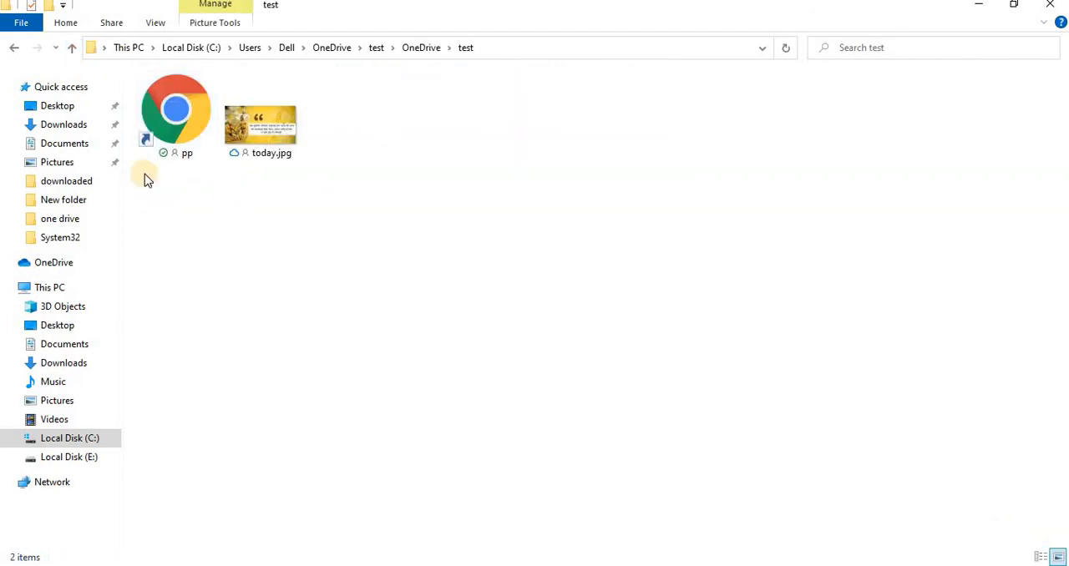
left_click(72, 48)
Paste 01-Microsoft Teams.mp4 into the local OneDrive folder and check its sync status.
left_click(311, 276)
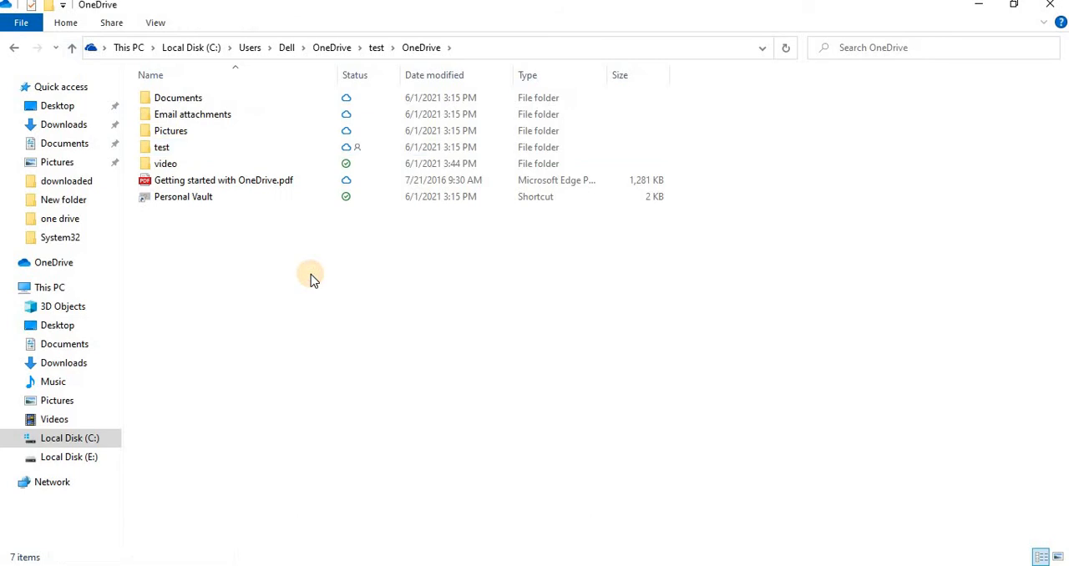
key("ctrl+v")
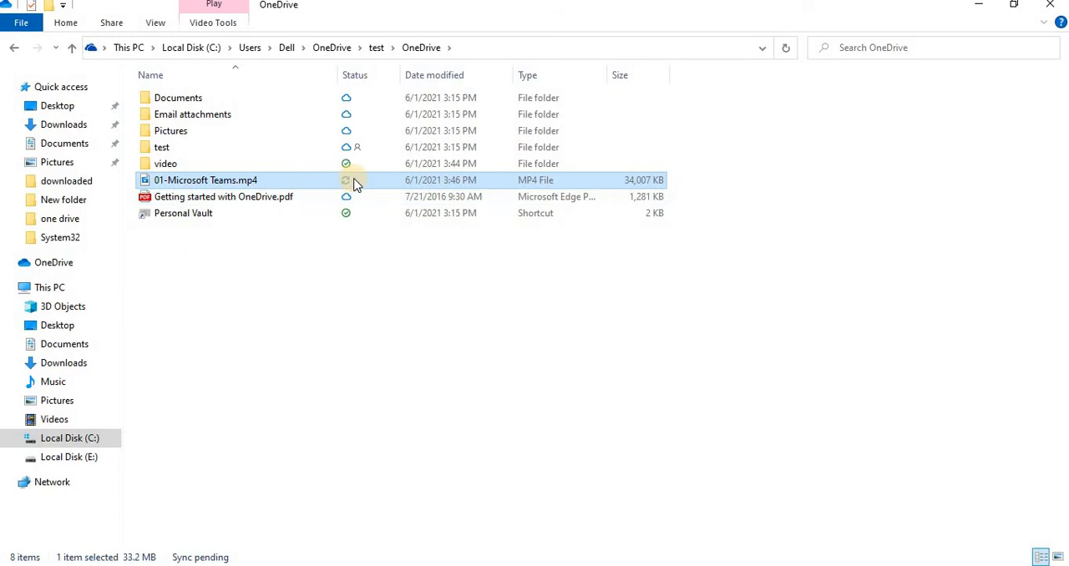
mouse_move(355, 183)
Switch to Chrome and check My files and its video folder on OneDrive for the added MP4 file.
key("alt+Tab")
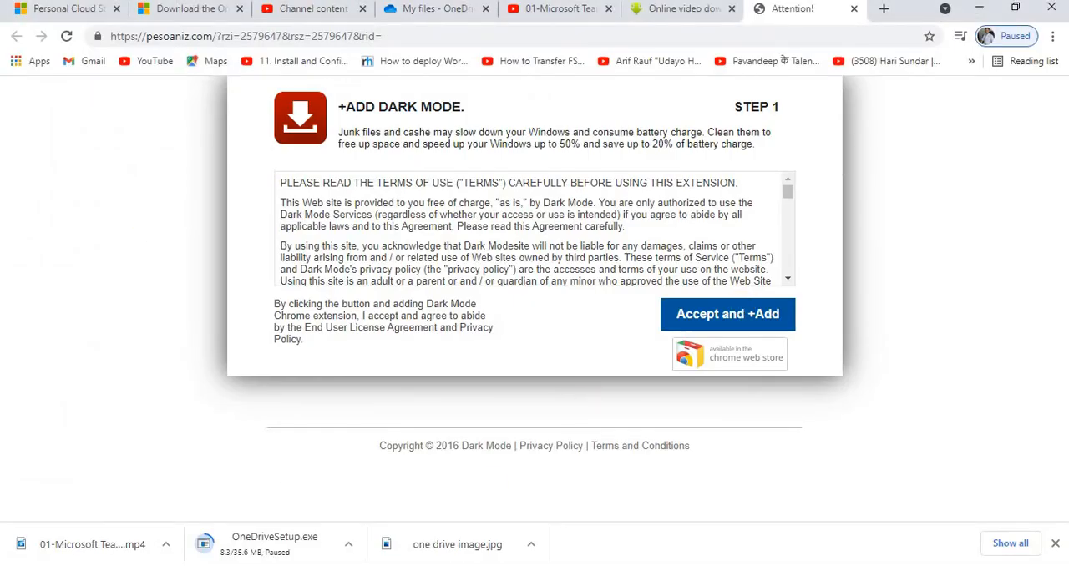
left_click(443, 10)
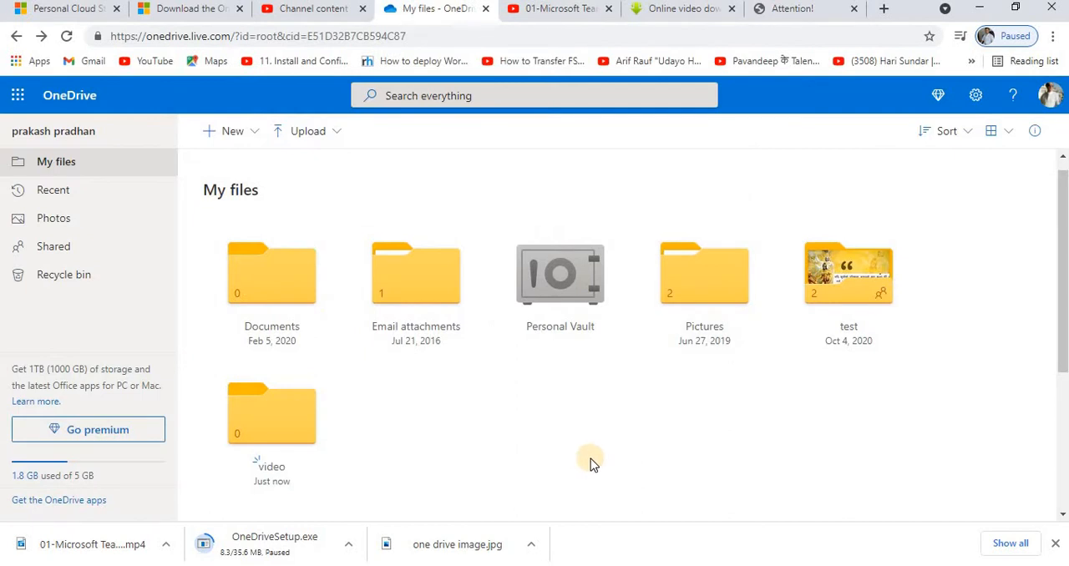
left_click(291, 419)
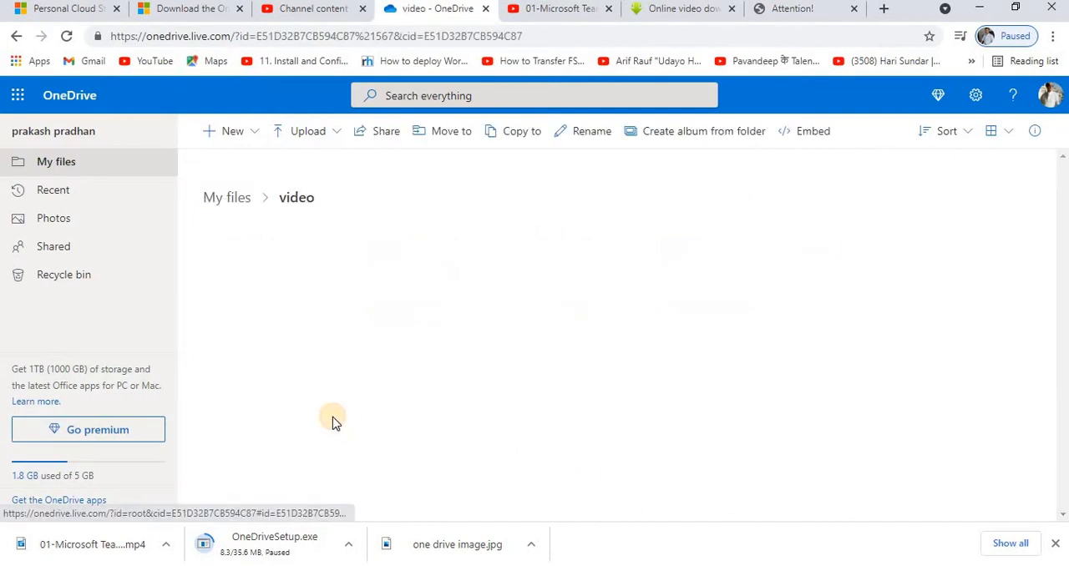
left_click(15, 38)
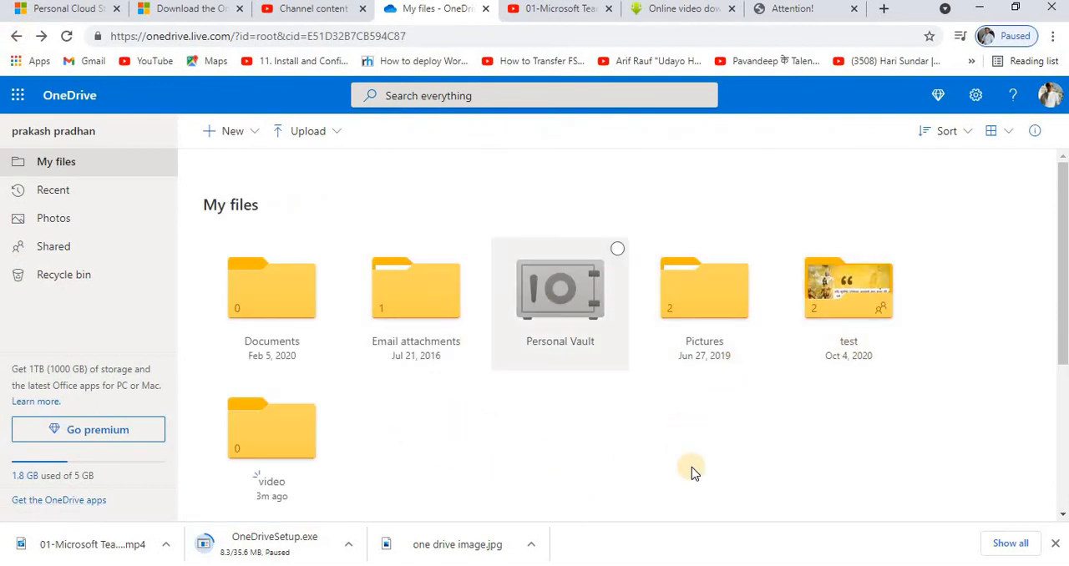
Switch to the local OneDrive folder in File Explorer and create a text document there, keeping the default name New Text Document.txt.
mouse_move(650, 564)
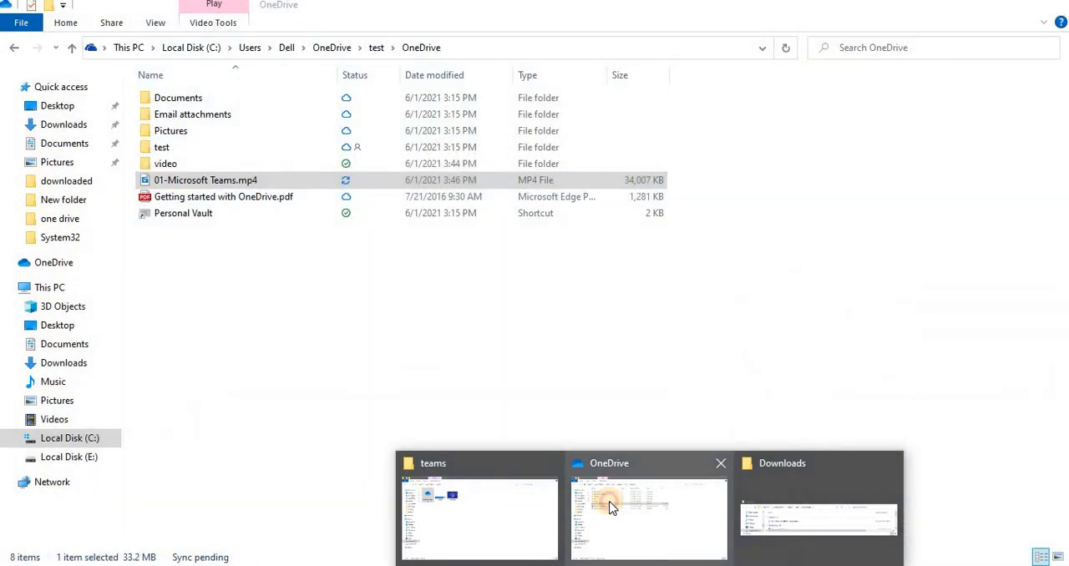
left_click(614, 505)
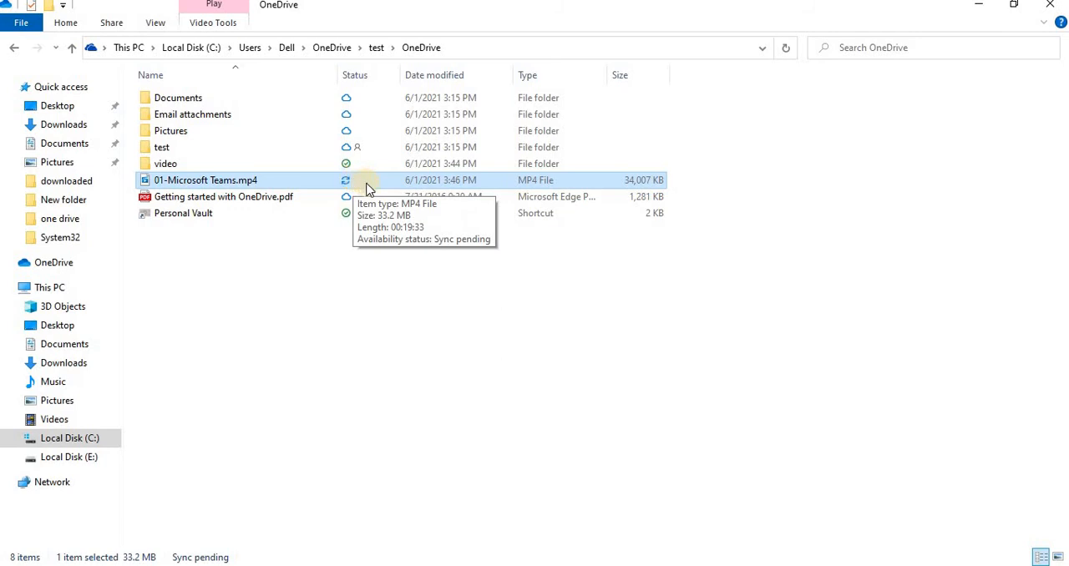
right_click(255, 309)
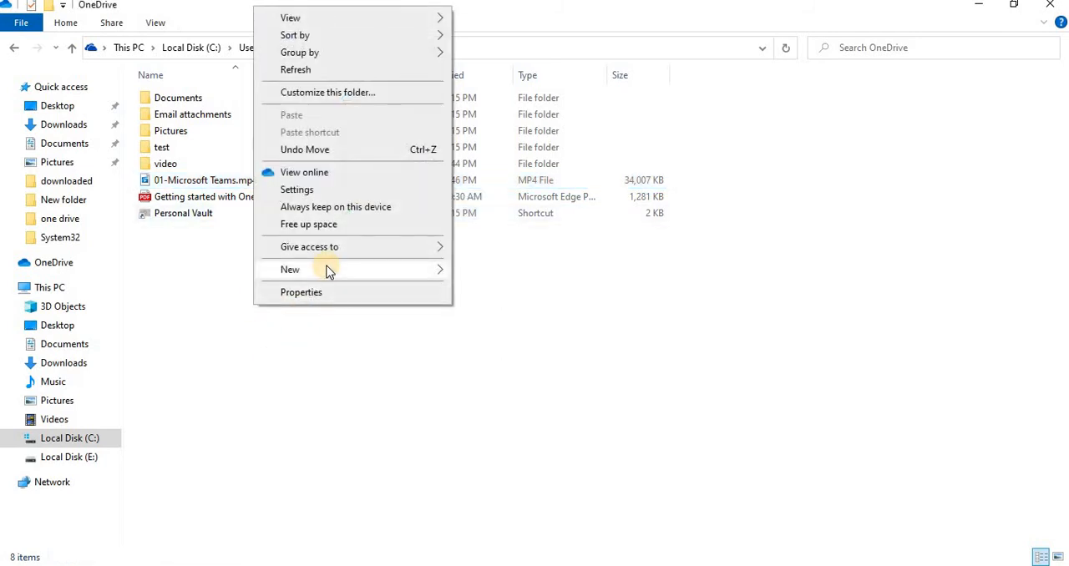
mouse_move(326, 268)
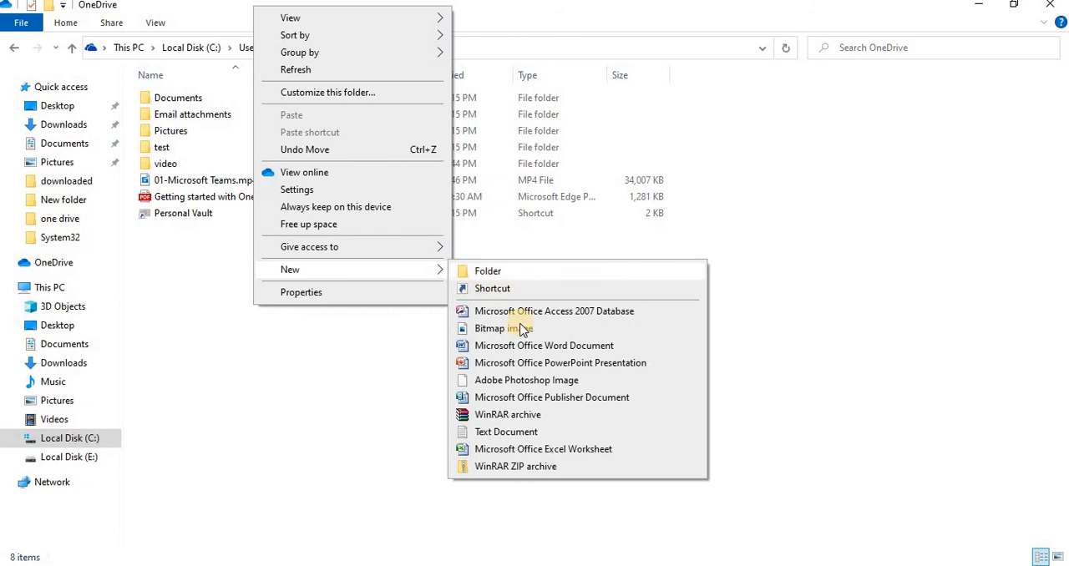
left_click(506, 432)
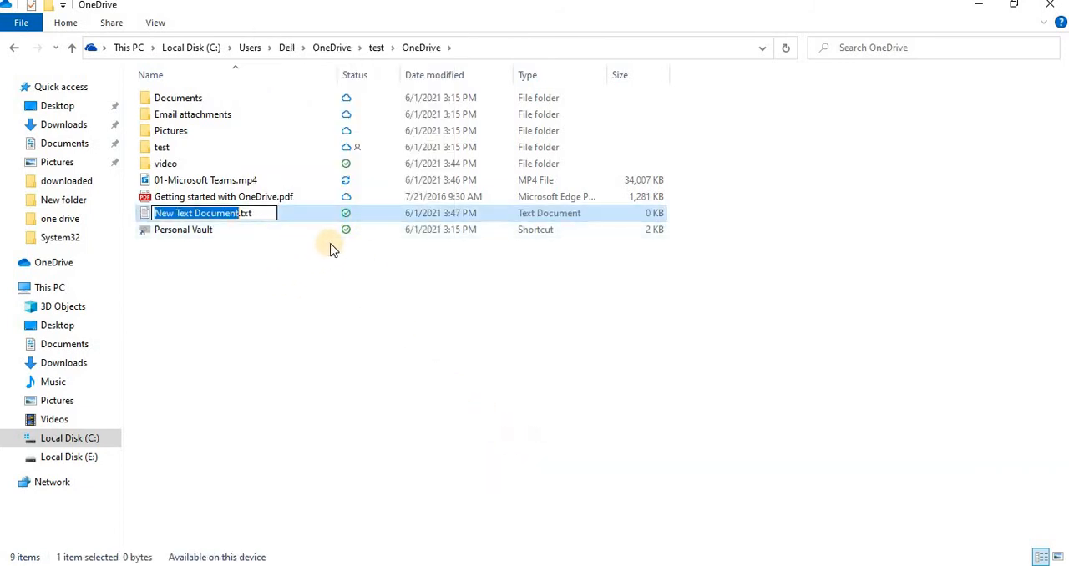
left_click(479, 361)
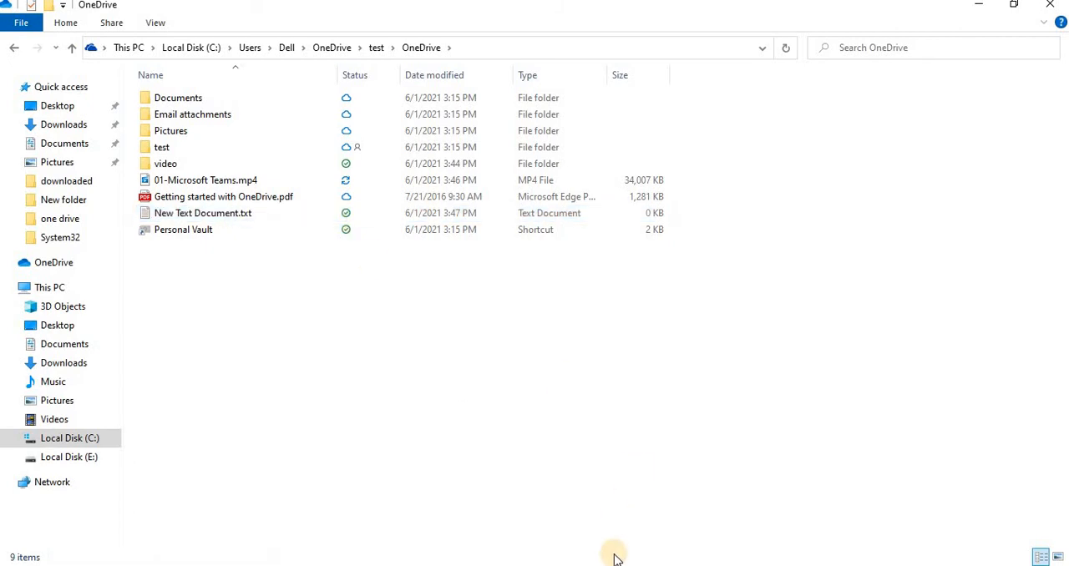
Switch to Chrome and check the test folder and My files on OneDrive for New Text Document.txt.
left_click(610, 565)
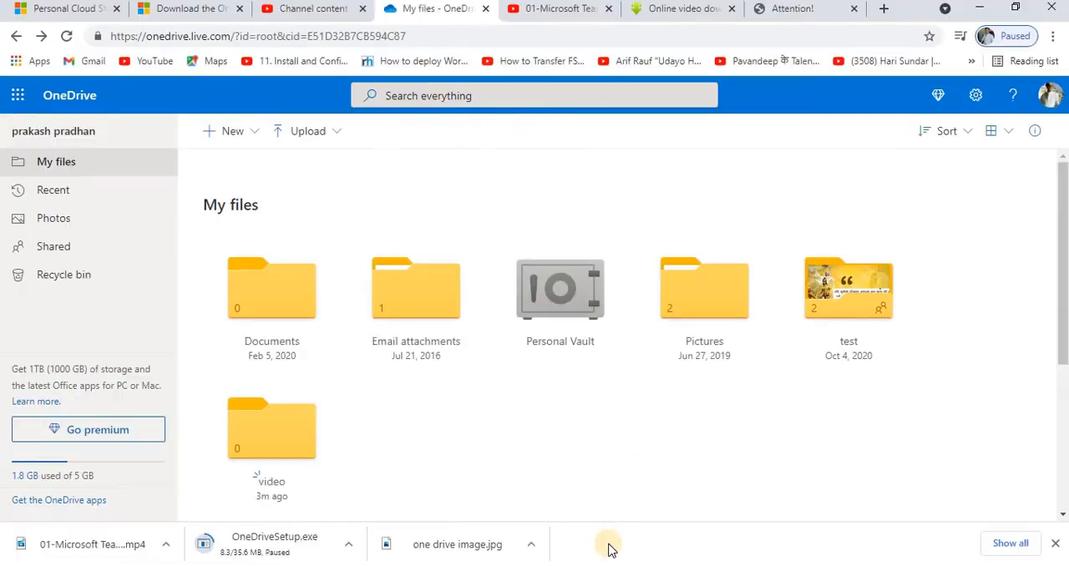
right_click(608, 422)
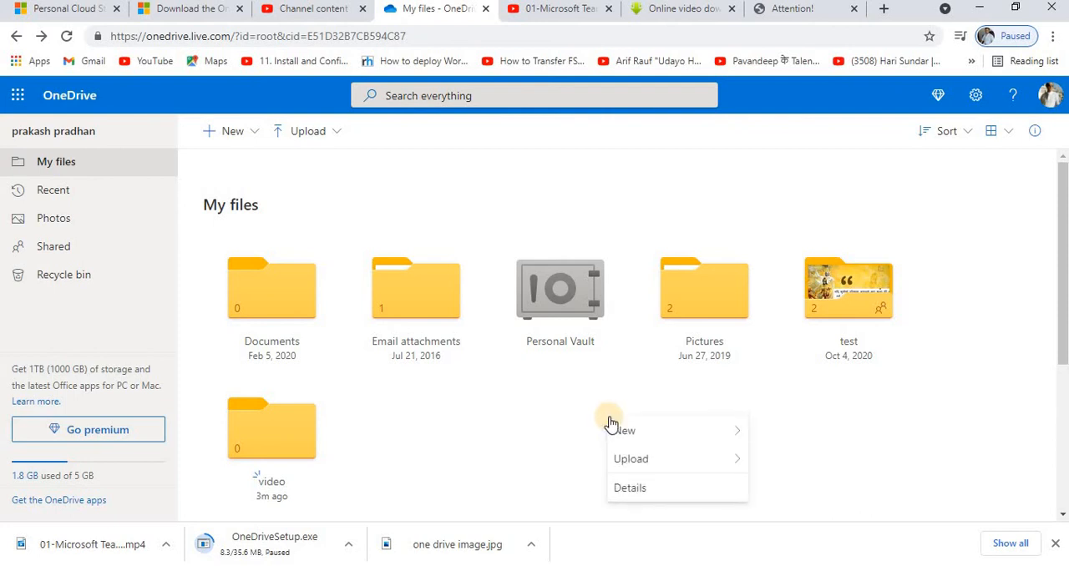
left_click(506, 405)
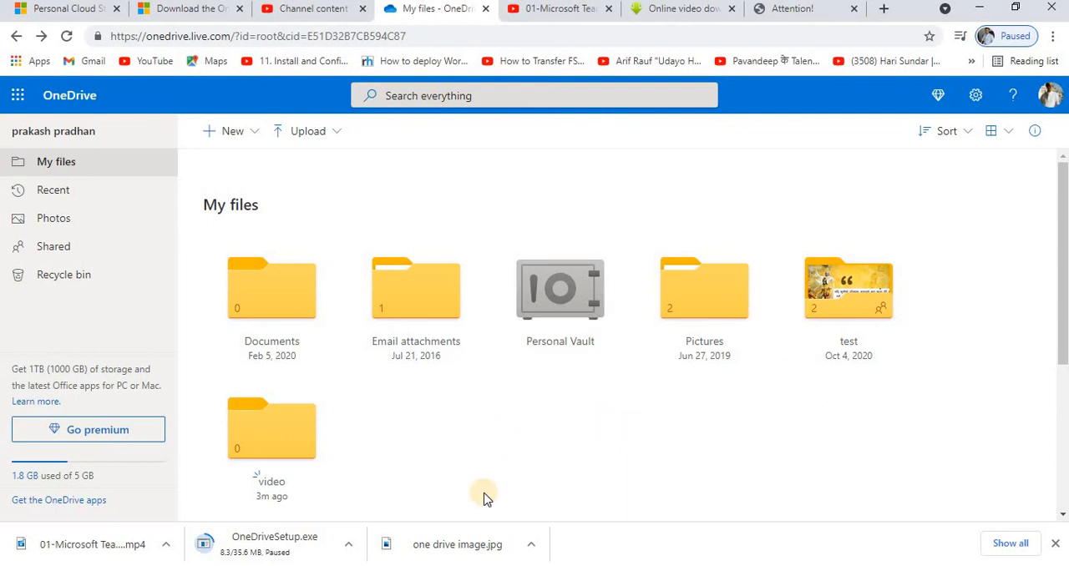
left_click(909, 322)
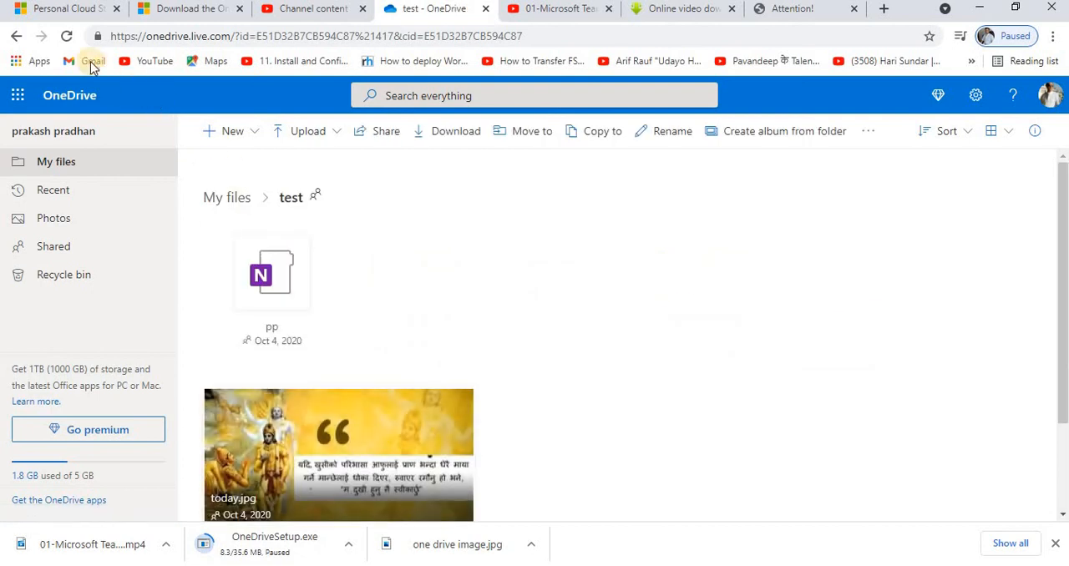
left_click(15, 36)
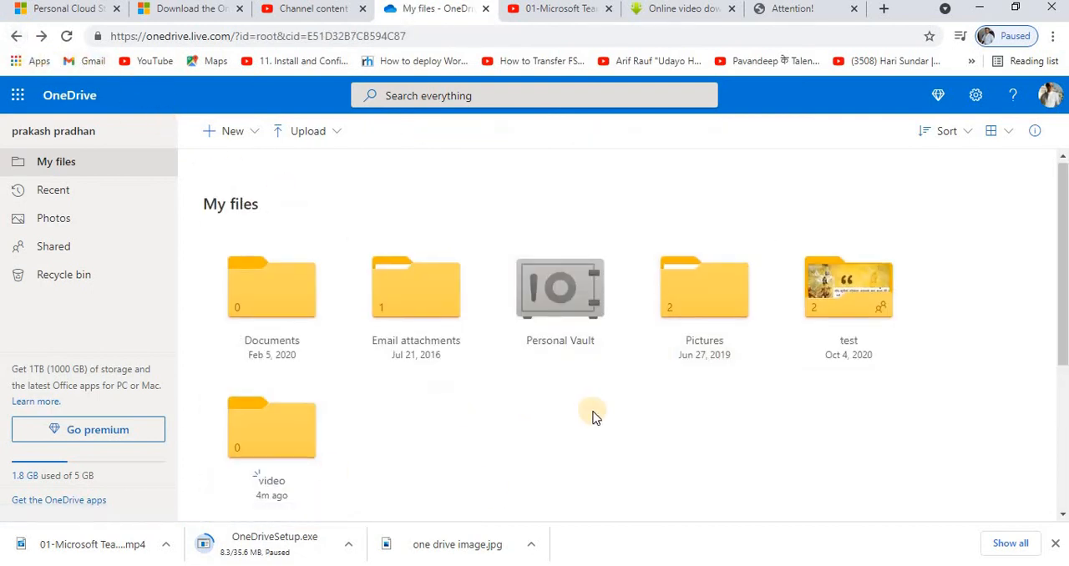
scroll(593, 413, "down", 3)
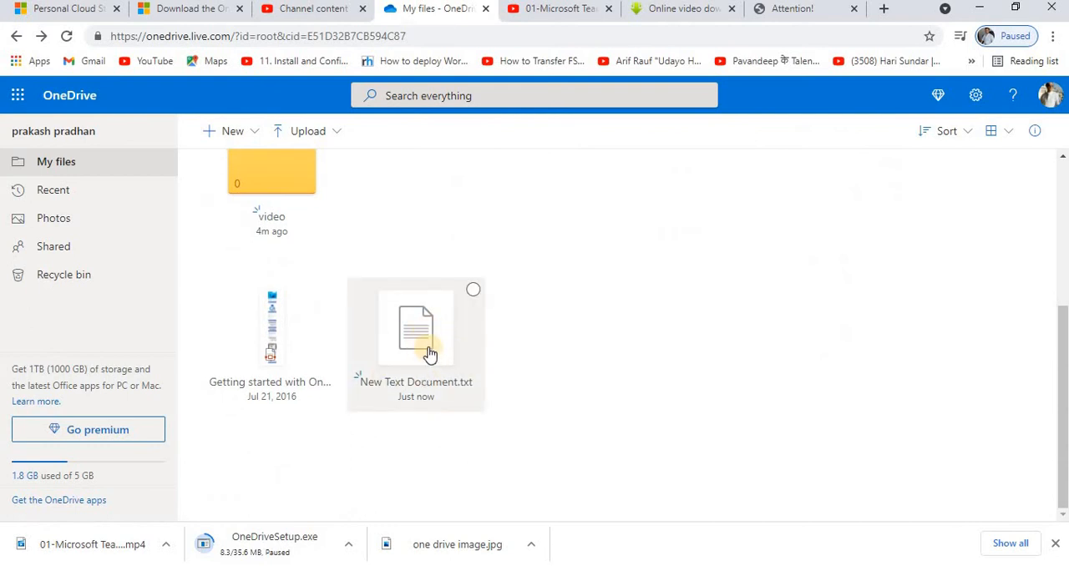
Delete New Text Document.txt from My files on the web and refresh the local OneDrive folder in File Explorer.
left_click(473, 290)
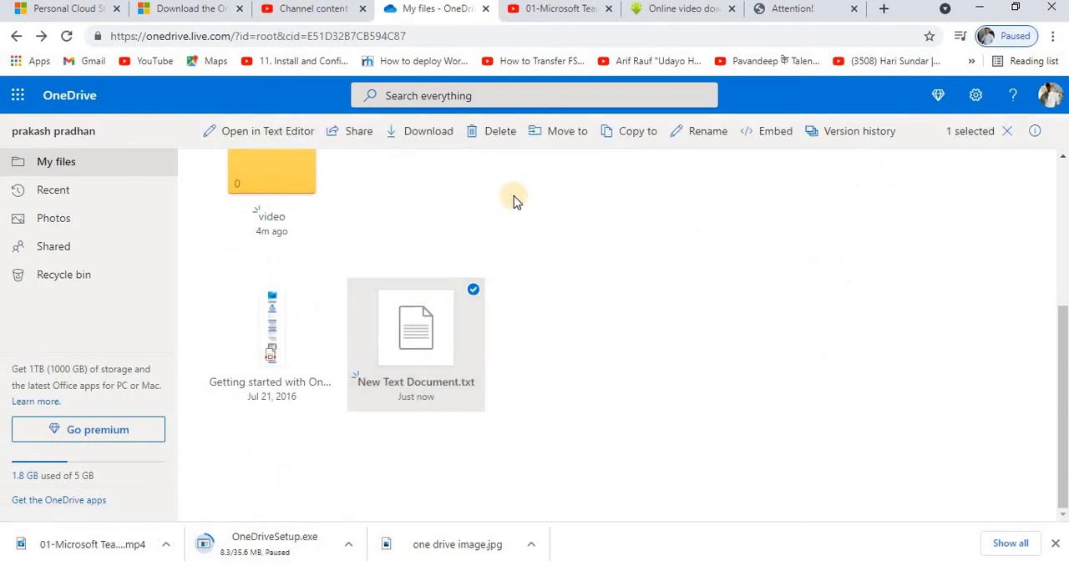
left_click(509, 143)
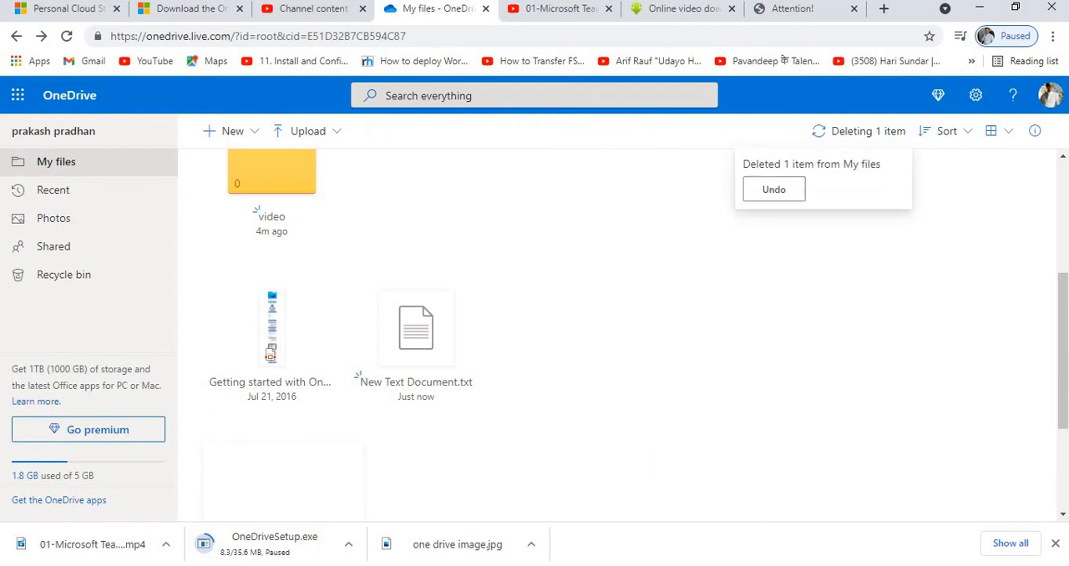
mouse_move(650, 565)
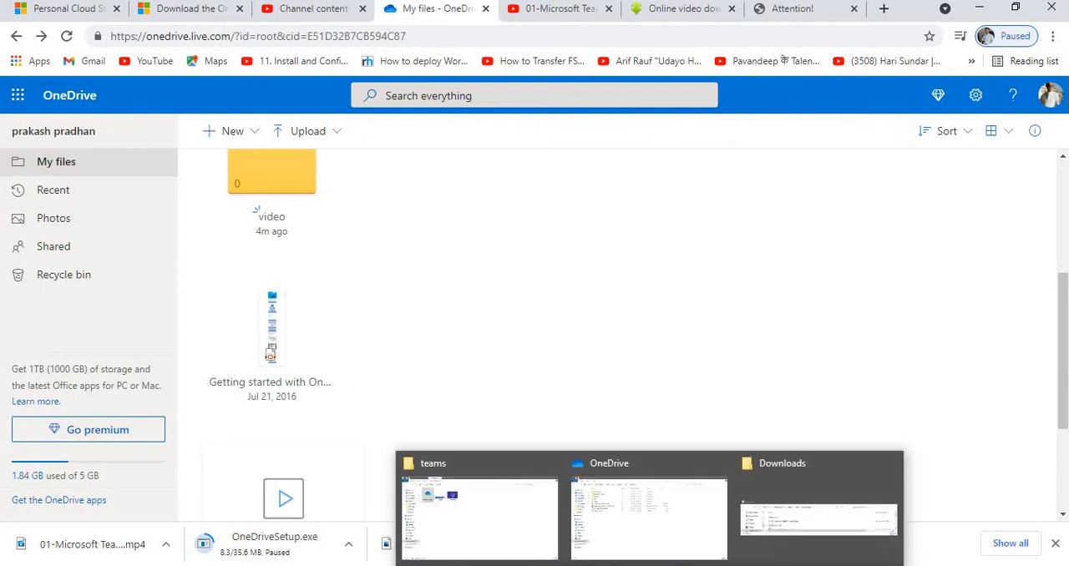
left_click(655, 528)
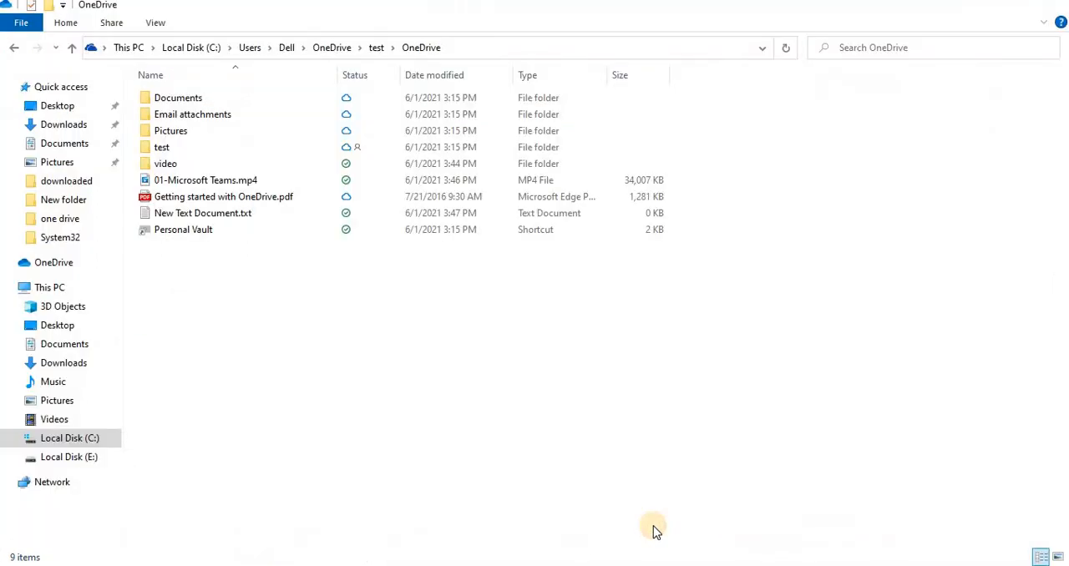
right_click(316, 301)
left_click(301, 397)
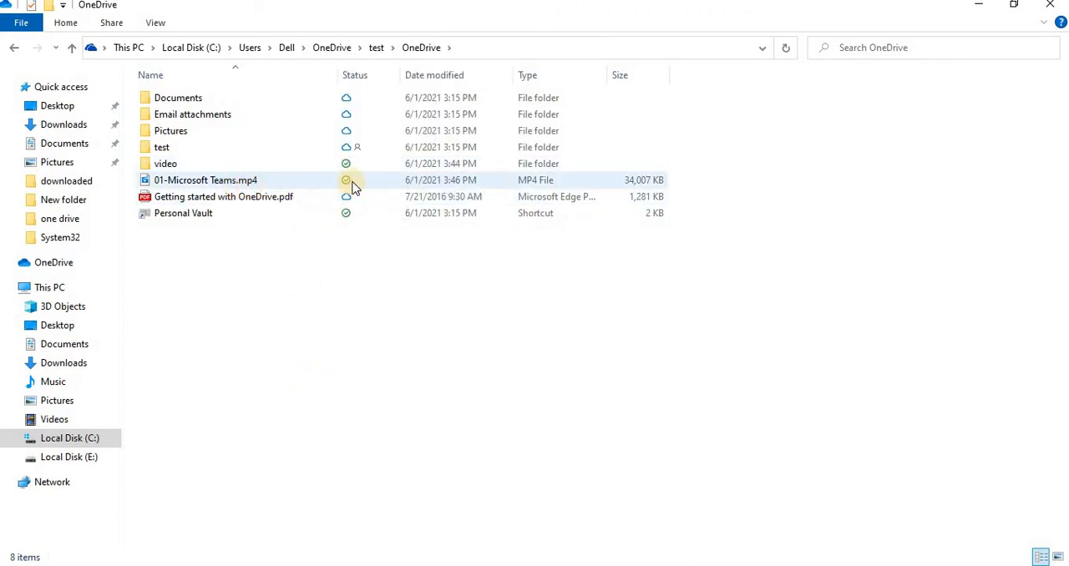
Switch to Chrome, locate the synced 01-Microsoft Teams.mp4 in My files and download it.
left_click(620, 565)
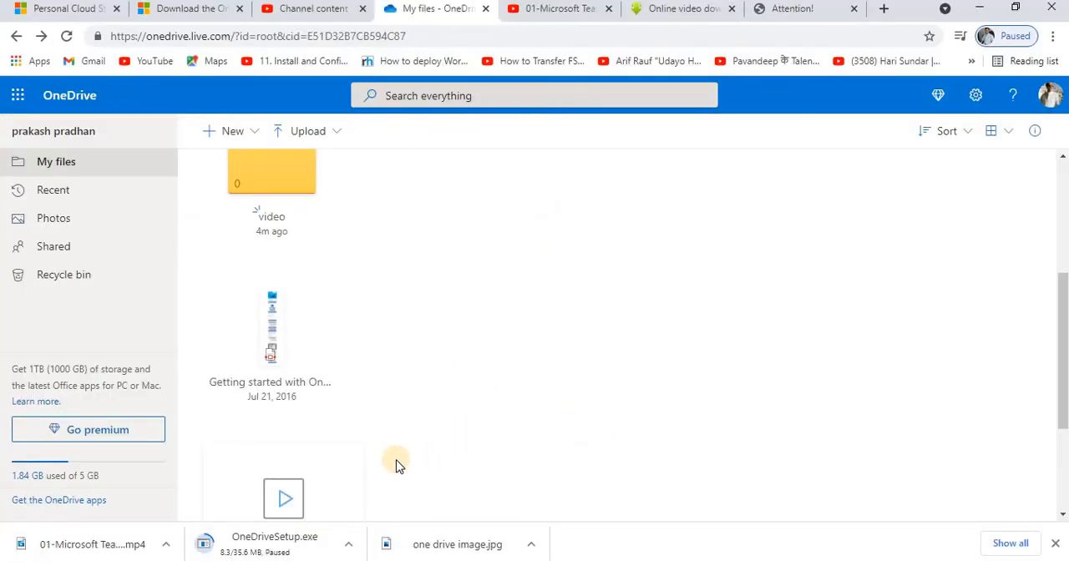
scroll(396, 464, "down", 2)
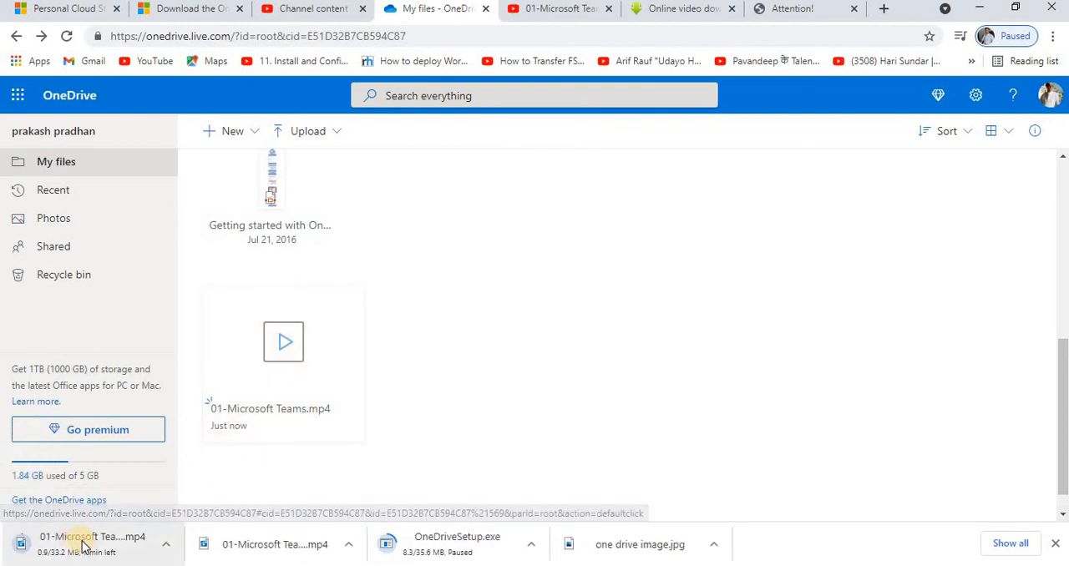
scroll(436, 293, "up", 3)
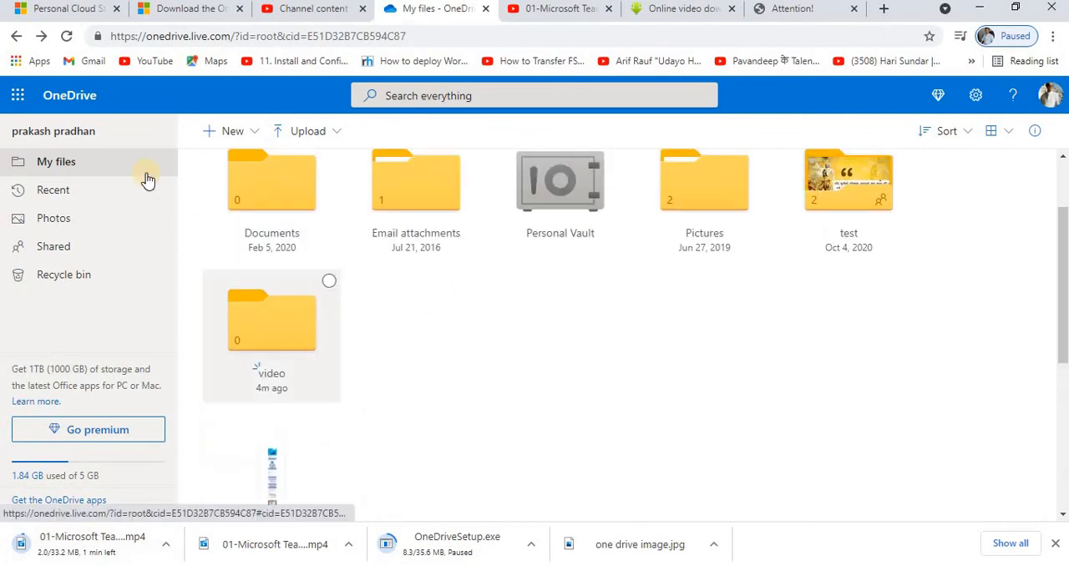
scroll(432, 322, "down", 3)
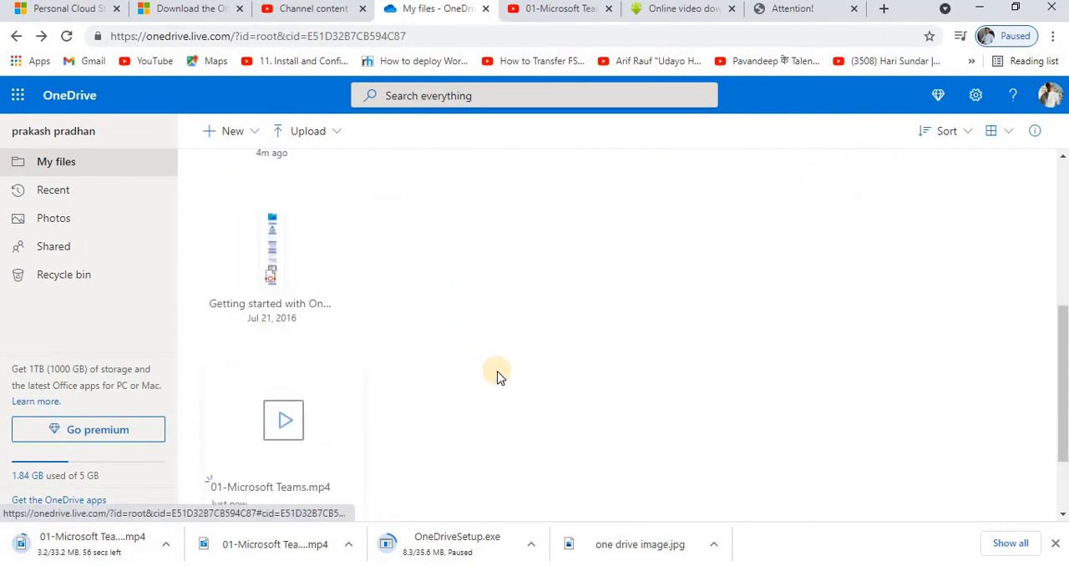
scroll(497, 376, "up", 5)
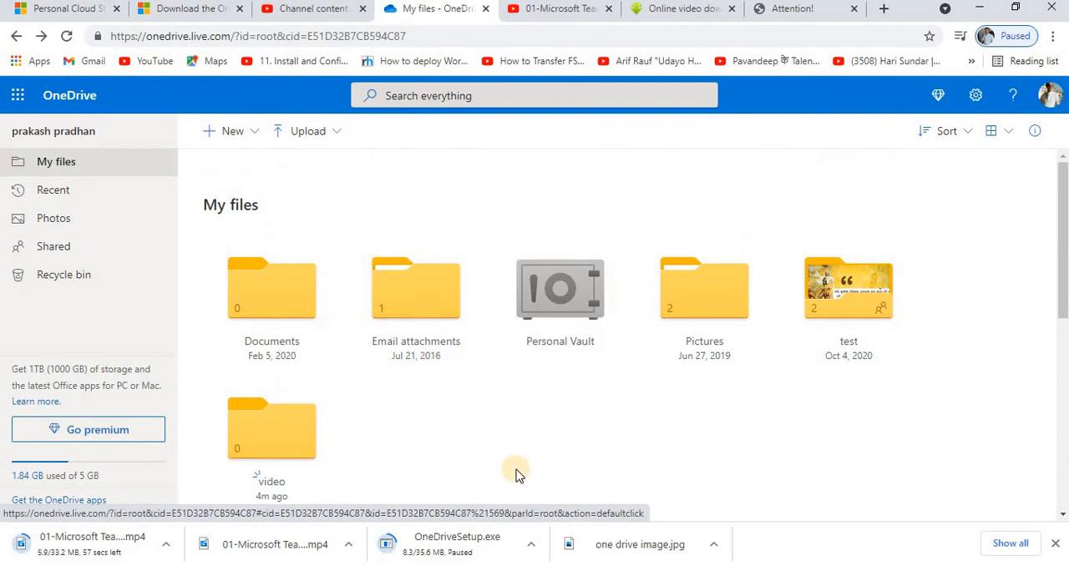
Create a Word document in My files containing "This was sync from cloud to local" and close it.
left_click(209, 137)
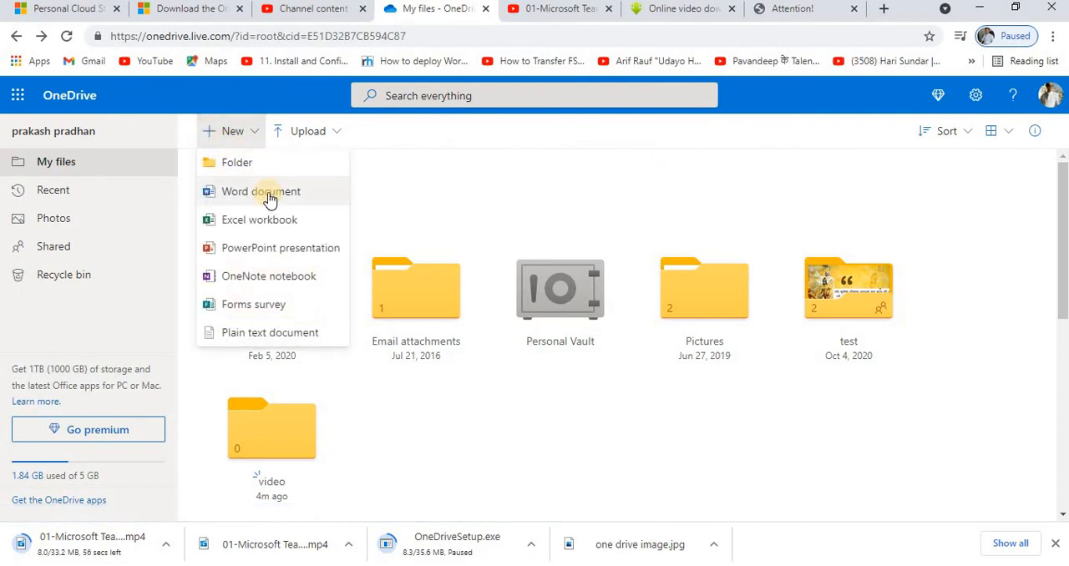
left_click(271, 202)
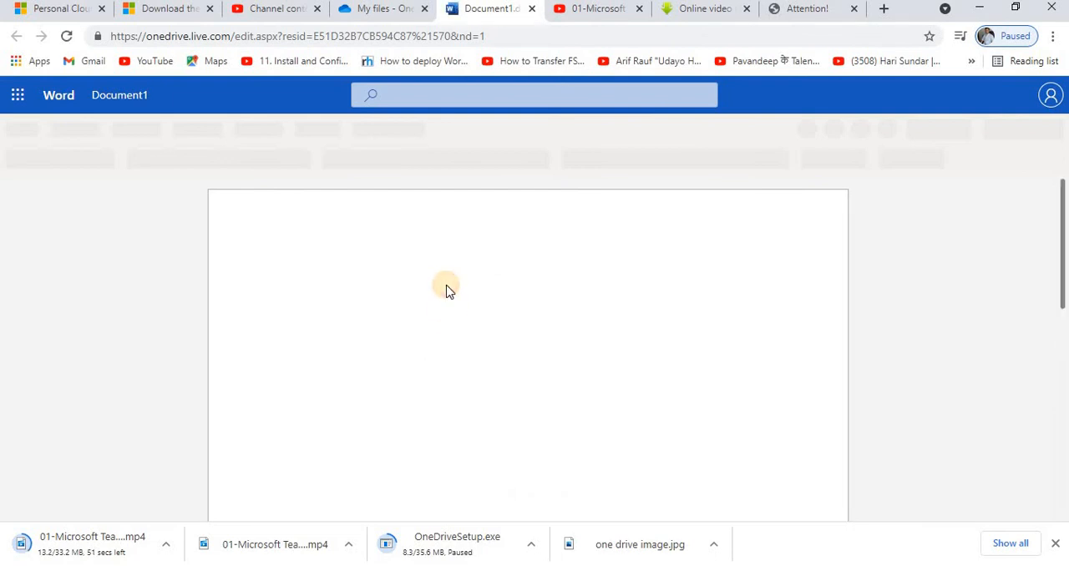
type("This")
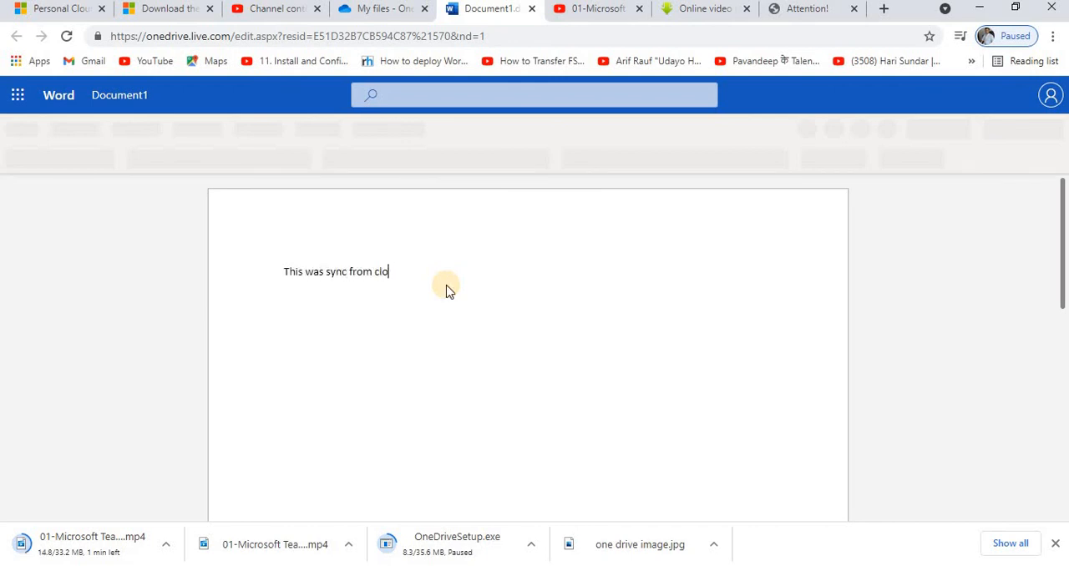
type("was sync from cloud to local")
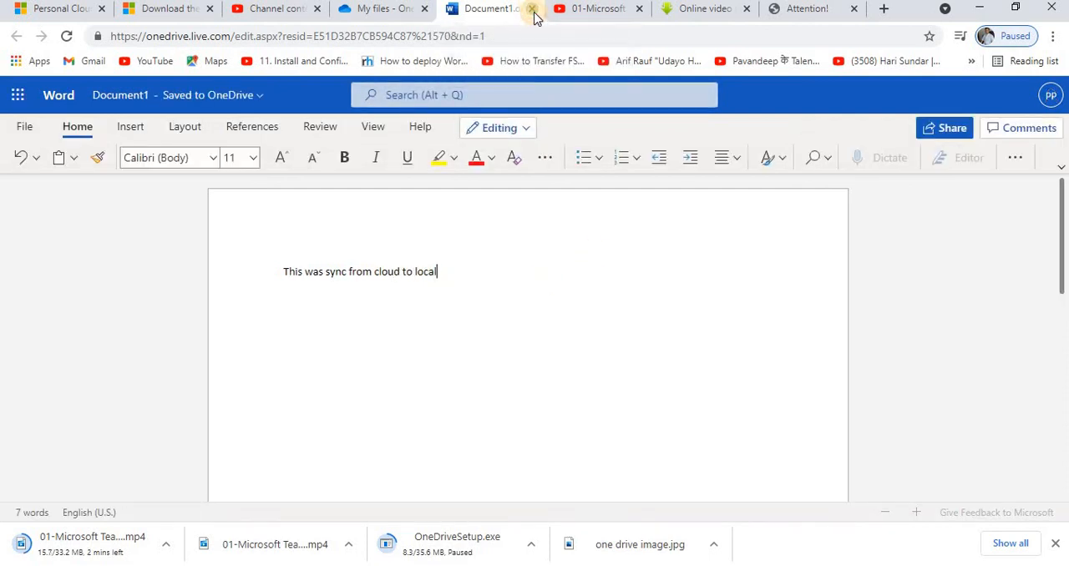
left_click(533, 11)
Switch to the local OneDrive folder in File Explorer and open Document1.docx in Microsoft Word.
scroll(573, 372, "down", 5)
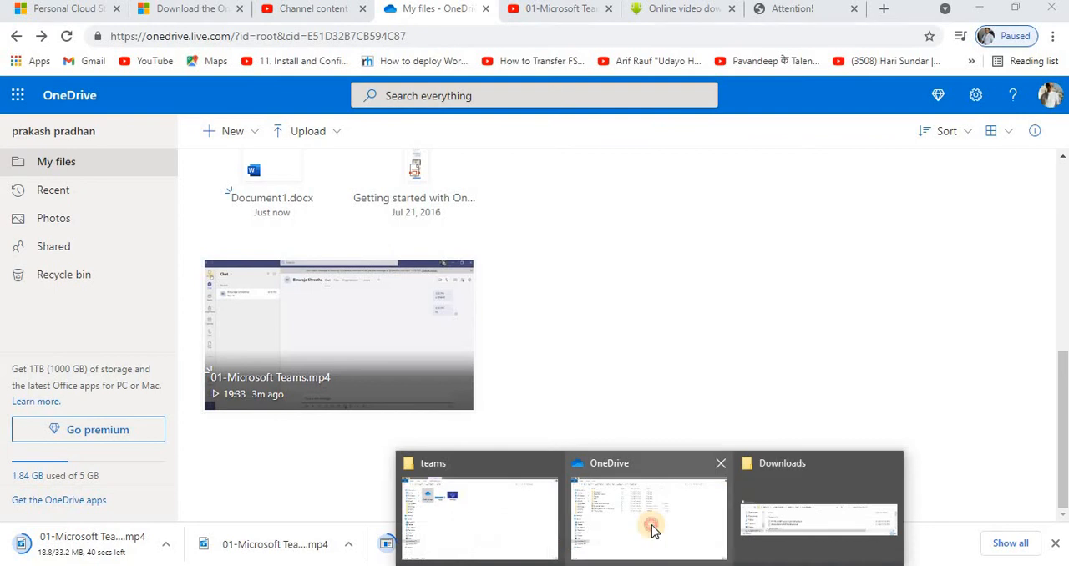
left_click(652, 530)
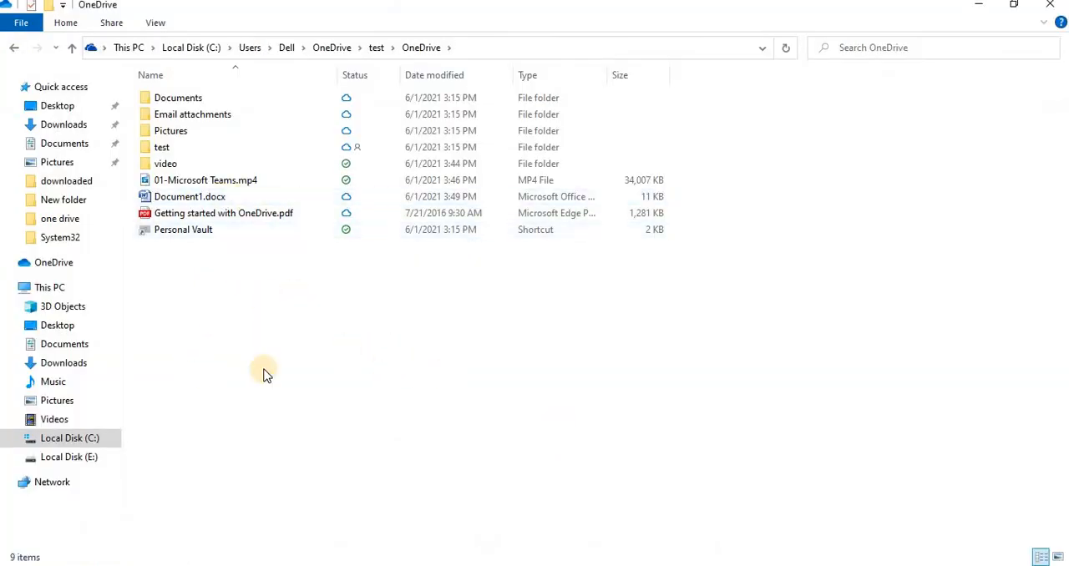
double_click(190, 200)
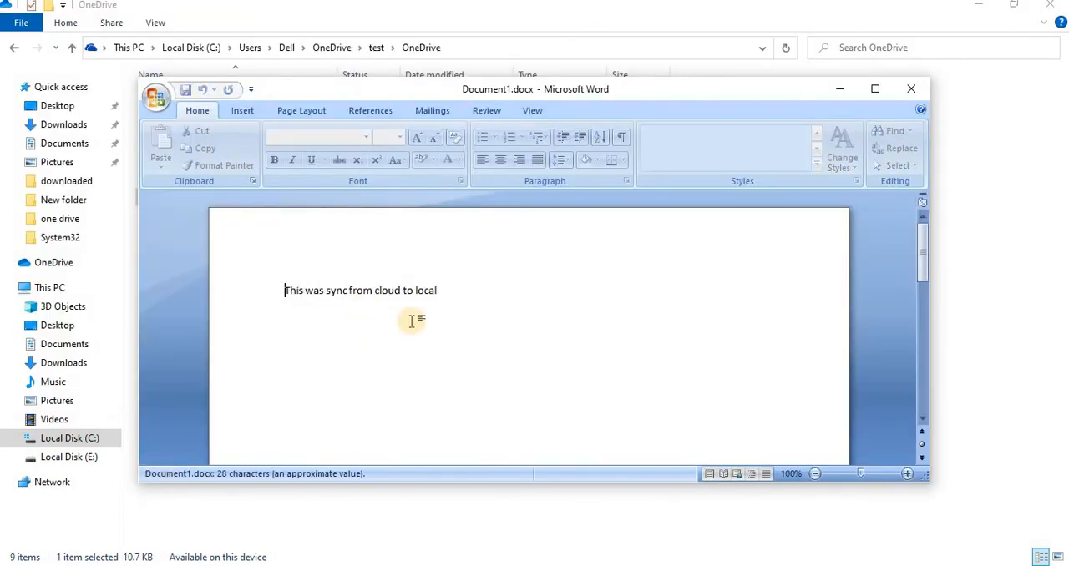
Delete the sentence "This was sync from cloud to local" from Document1.docx, then close the document with its changes saved.
left_click_drag(284, 290, 458, 288)
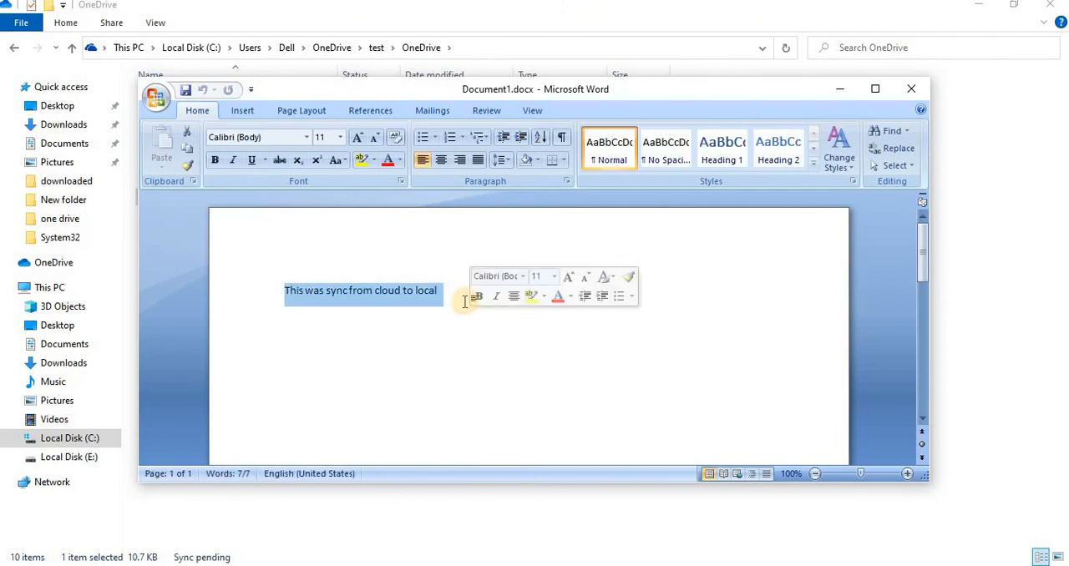
key("Delete")
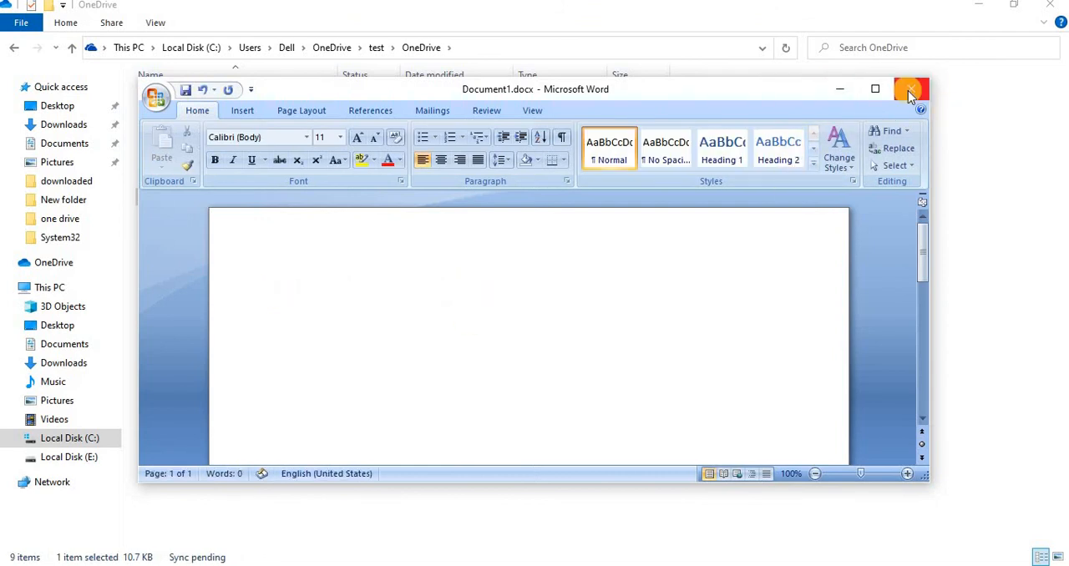
left_click(909, 90)
left_click(483, 333)
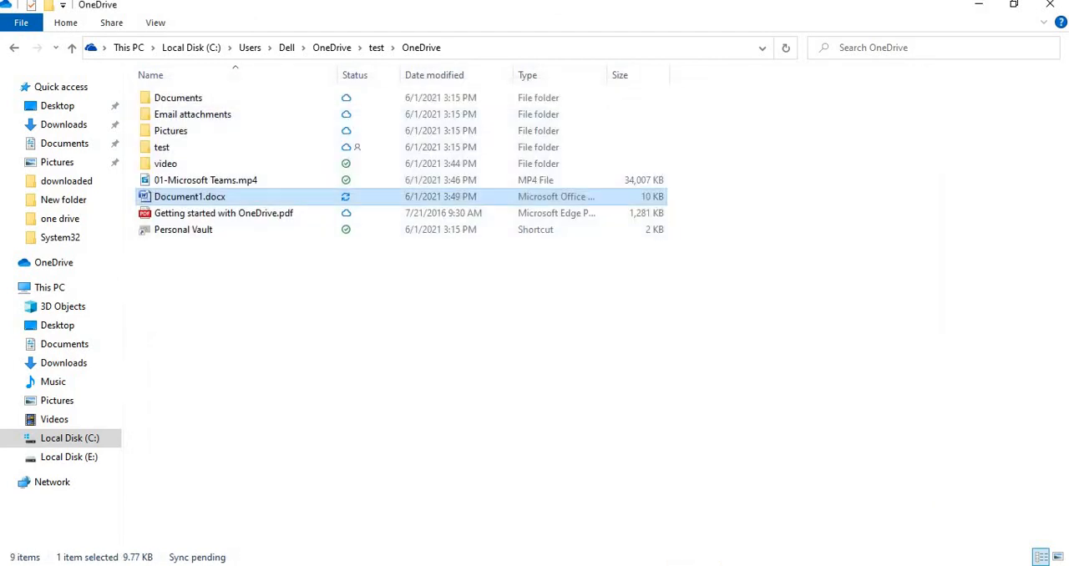
Switch to Chrome, open Document1.docx from My files to check its synced content, and close it again.
key("alt+Tab")
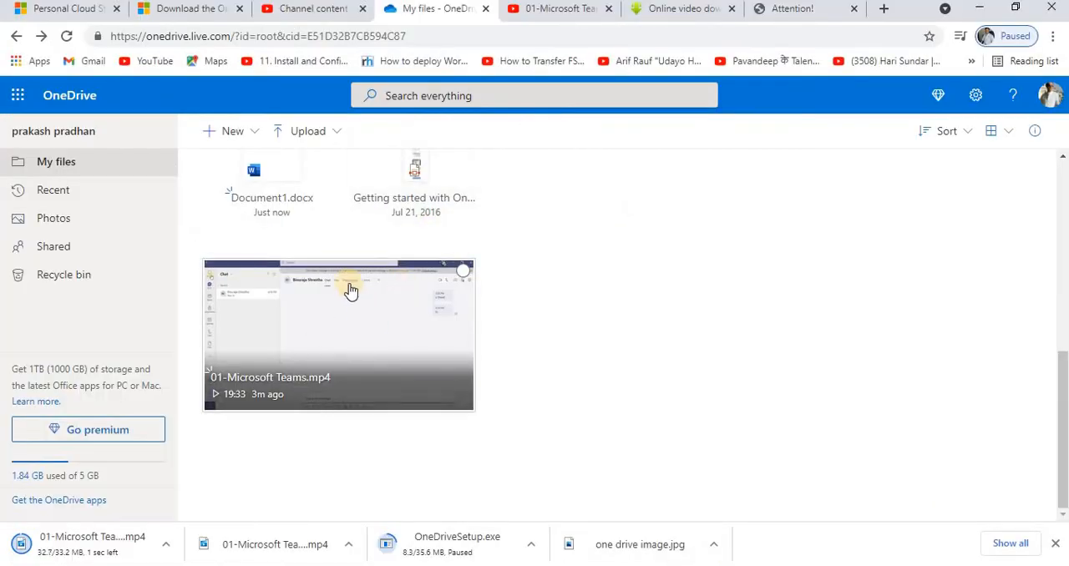
scroll(351, 290, "up", 1)
left_click(275, 334)
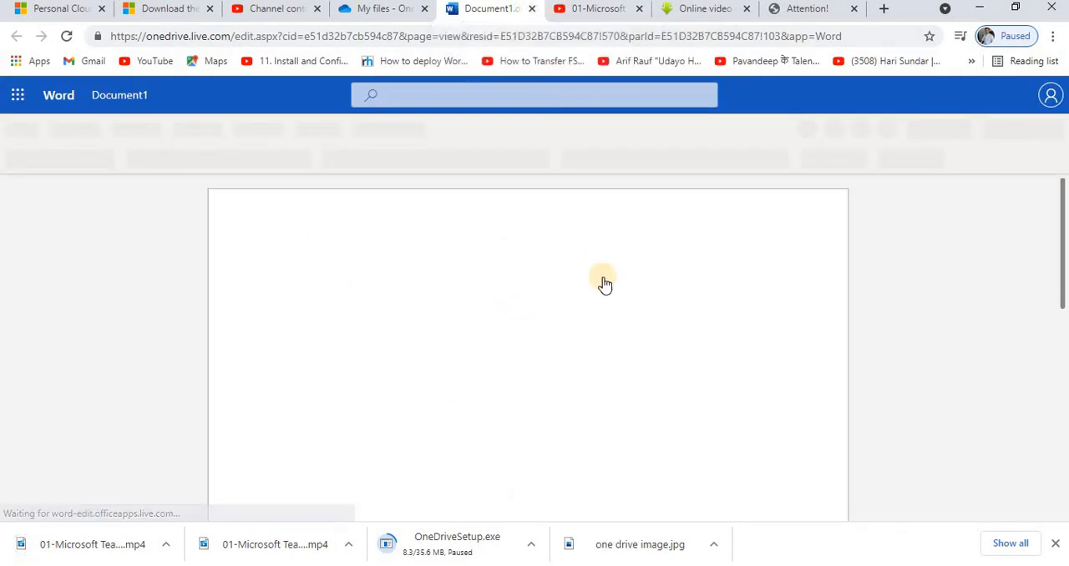
key("ctrl+w")
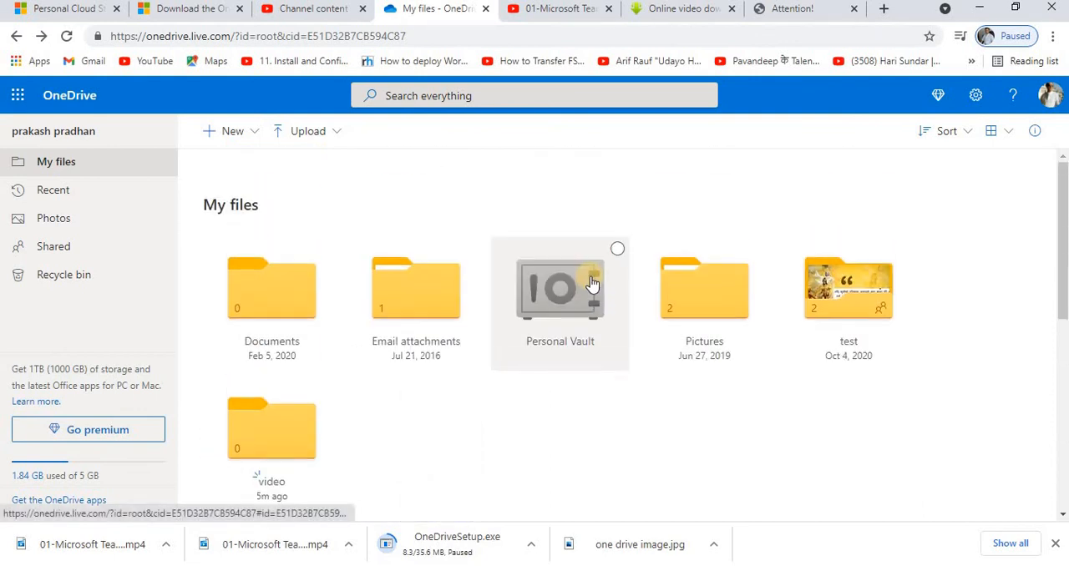